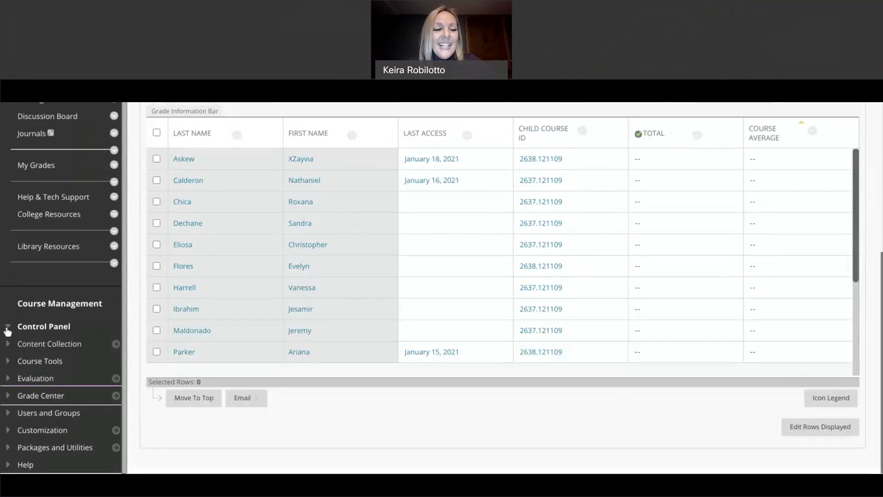
# Open the Rubrics tool from the course tools and start creating a new rubric
pyautogui.click(9, 364)
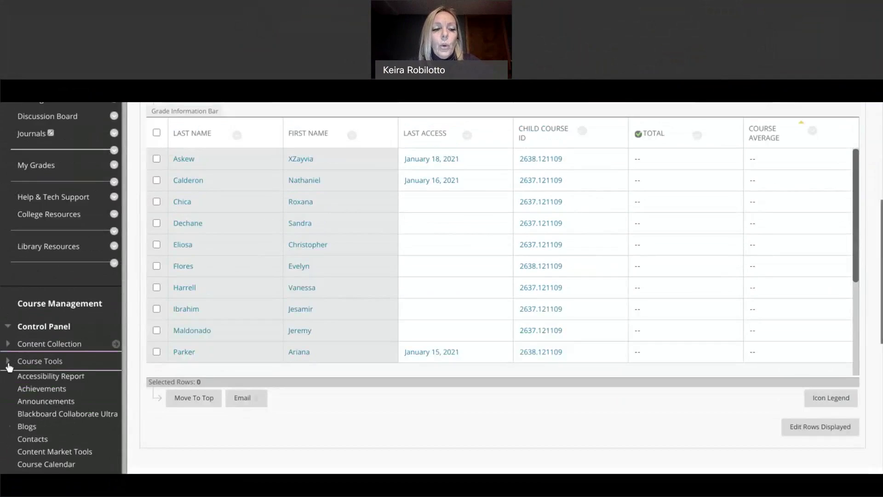
pyautogui.scroll(-1, 39, 376)
pyautogui.scroll(-4, 41, 377)
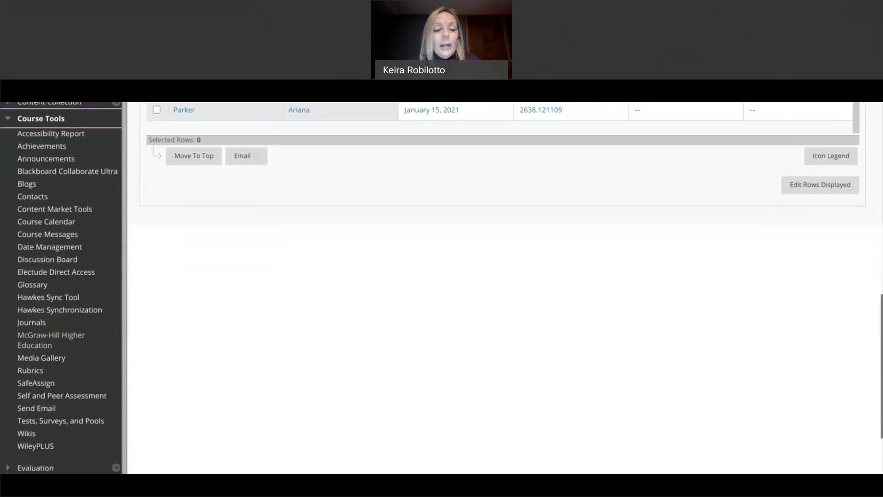
pyautogui.click(37, 375)
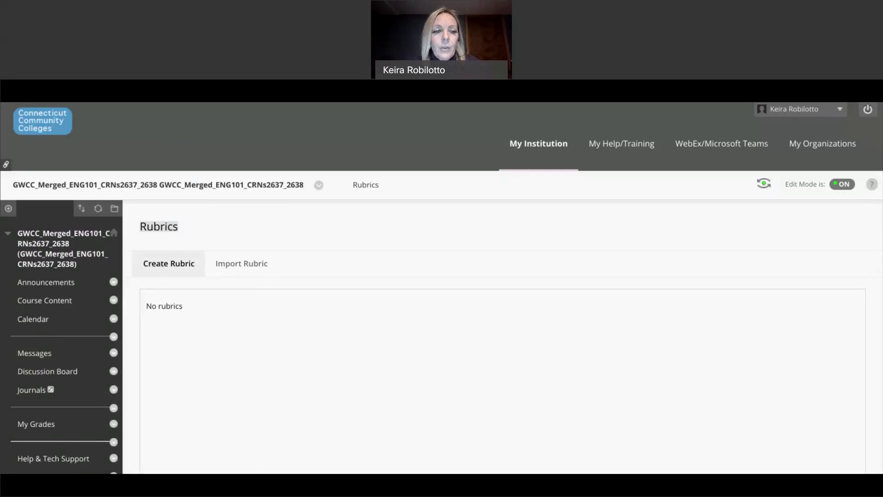
pyautogui.click(160, 269)
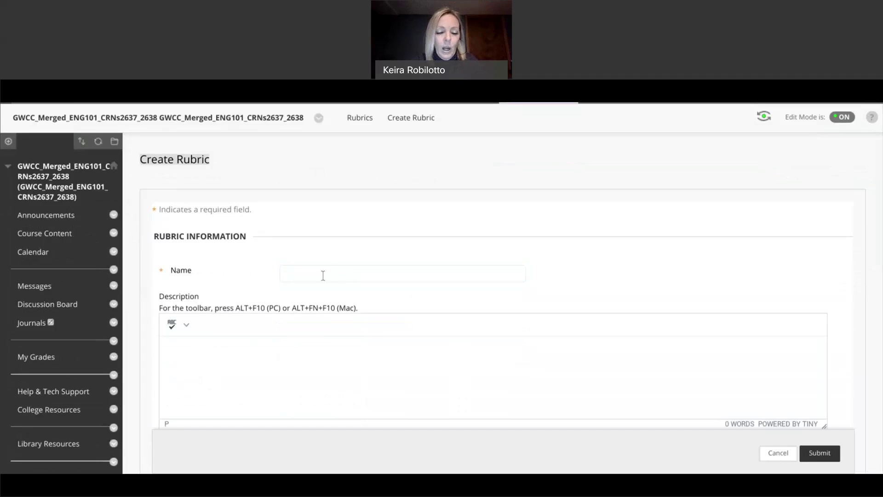
# Name the new rubric "Discussion Board"
pyautogui.write('Di')
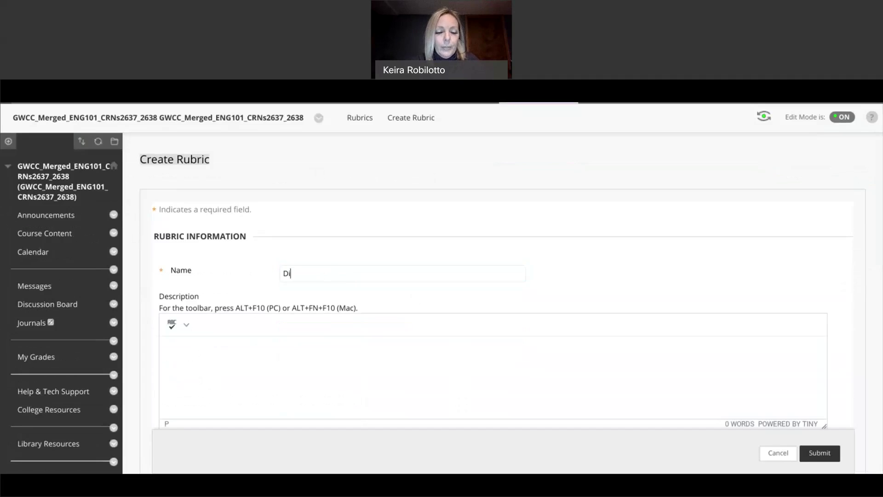
pyautogui.write('sc')
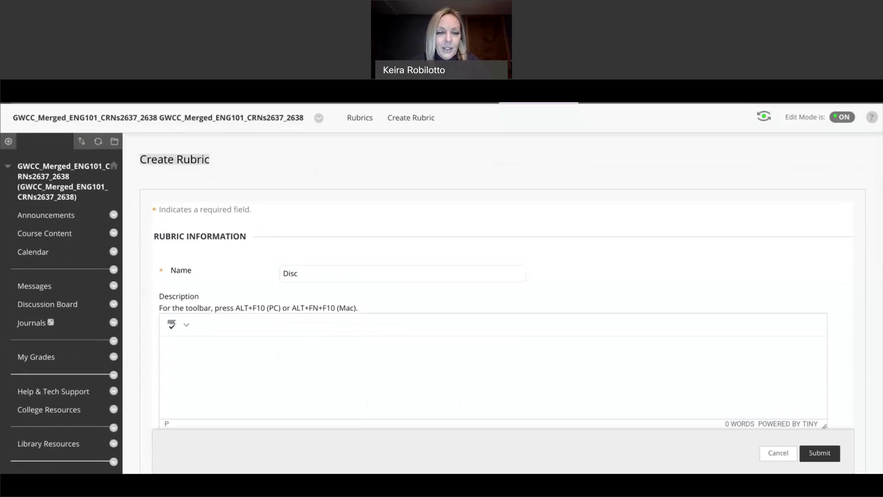
pyautogui.write('ussion ')
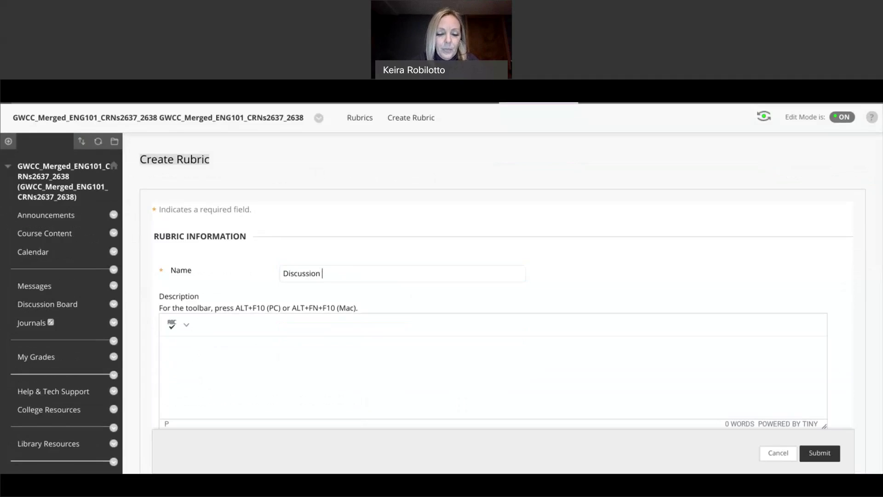
pyautogui.write('Boards')
pyautogui.press('BackSpace')
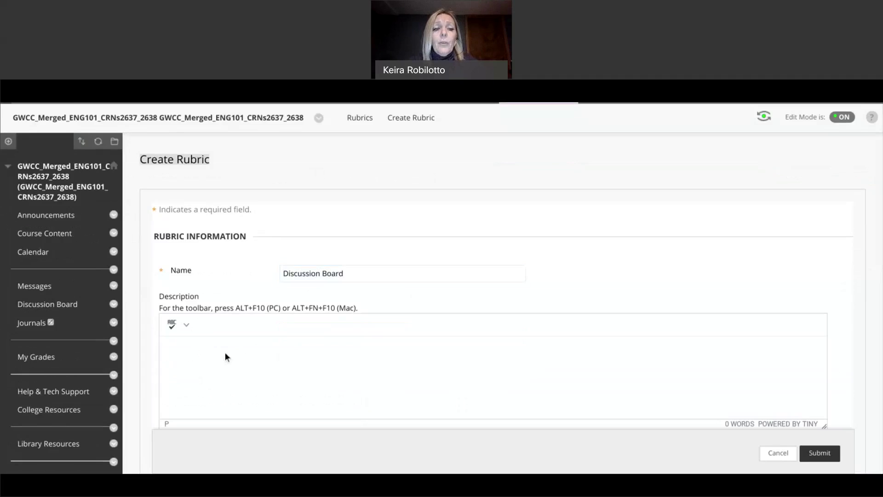
# Reverse the rubric's levels of achievement so they run Proficient, Competent, Novice
pyautogui.scroll(-2, 225, 354)
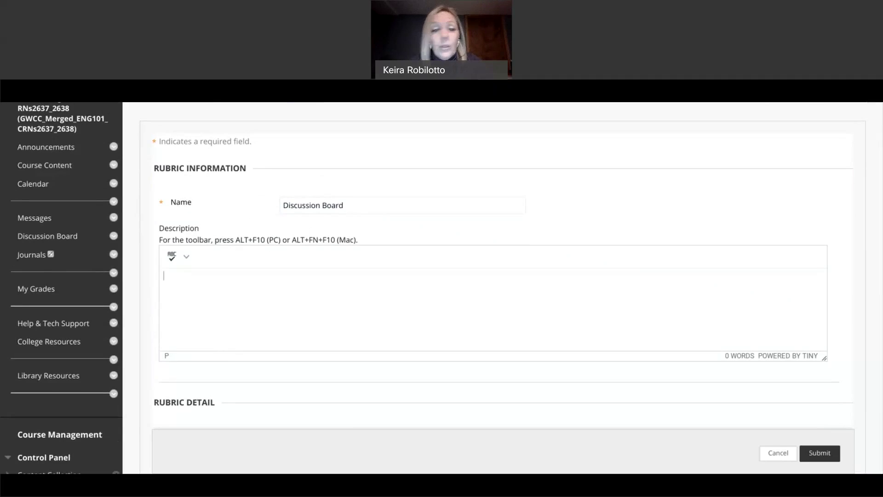
pyautogui.scroll(-5, 501, 288)
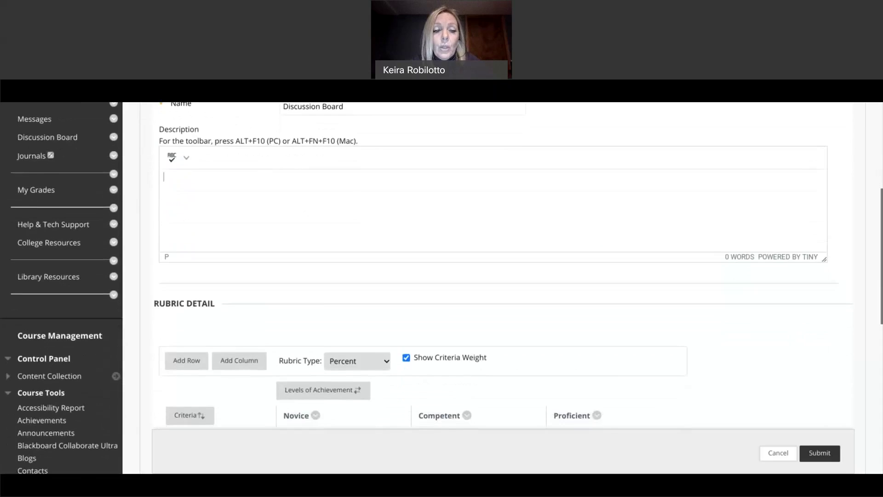
pyautogui.scroll(-6, 502, 288)
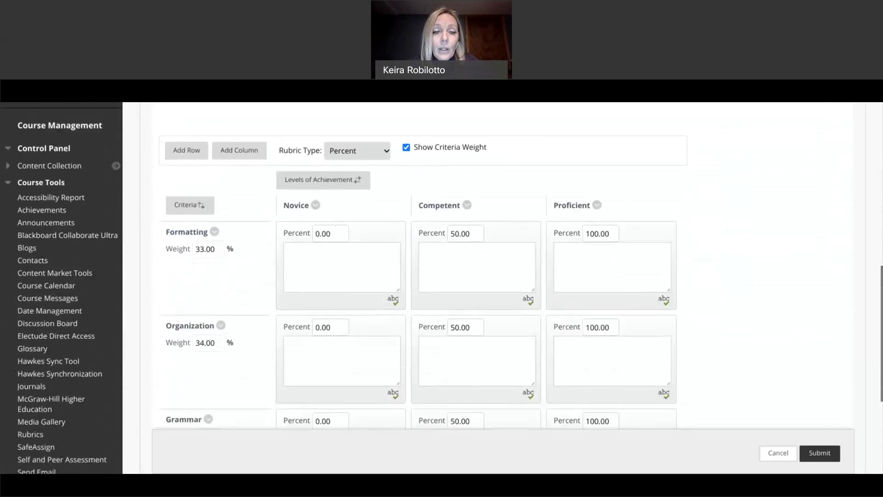
pyautogui.scroll(4, 501, 287)
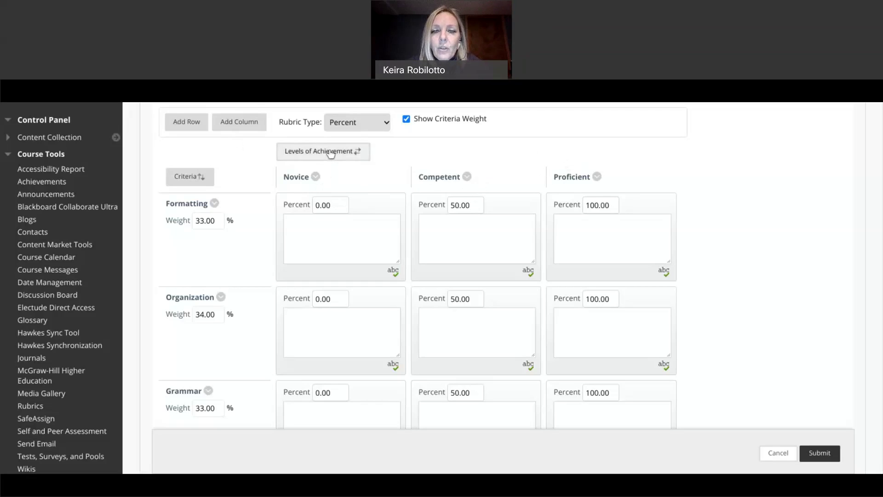
pyautogui.click(335, 154)
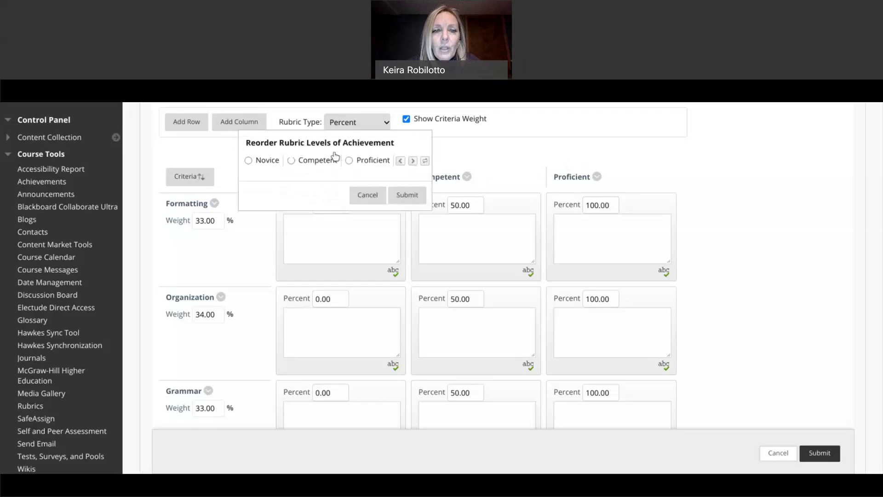
pyautogui.click(425, 161)
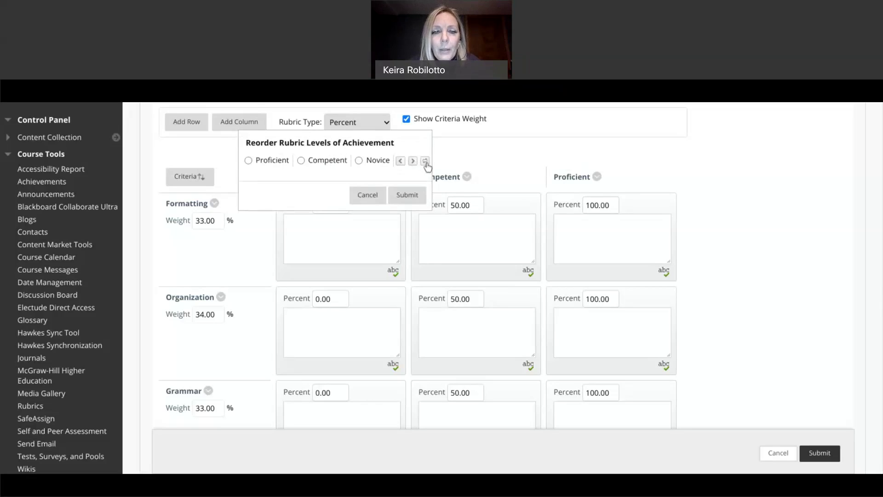
pyautogui.click(409, 199)
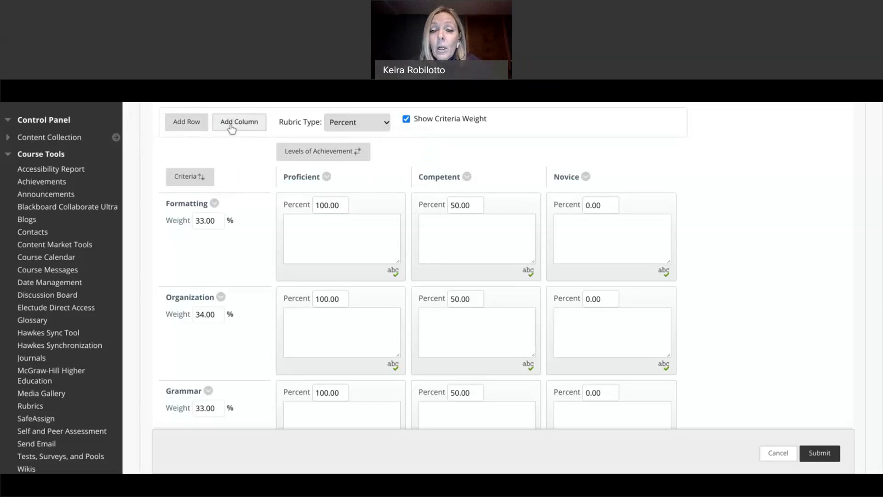
# Add a fourth achievement-level column to the rubric and rename the Competent column "Meeting Standards"
pyautogui.click(231, 129)
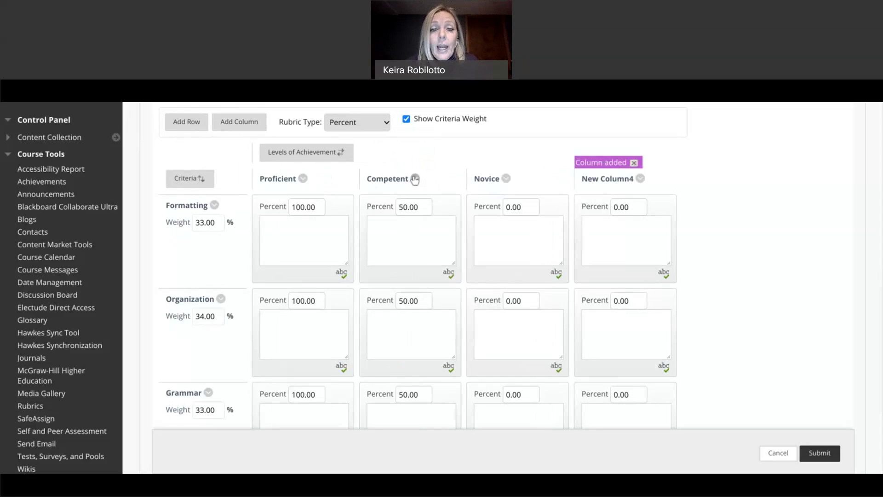
pyautogui.click(416, 179)
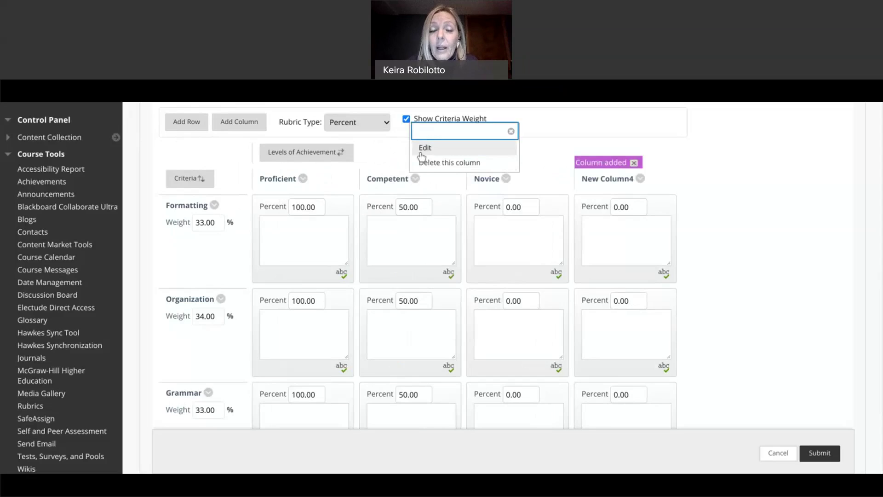
pyautogui.click(420, 149)
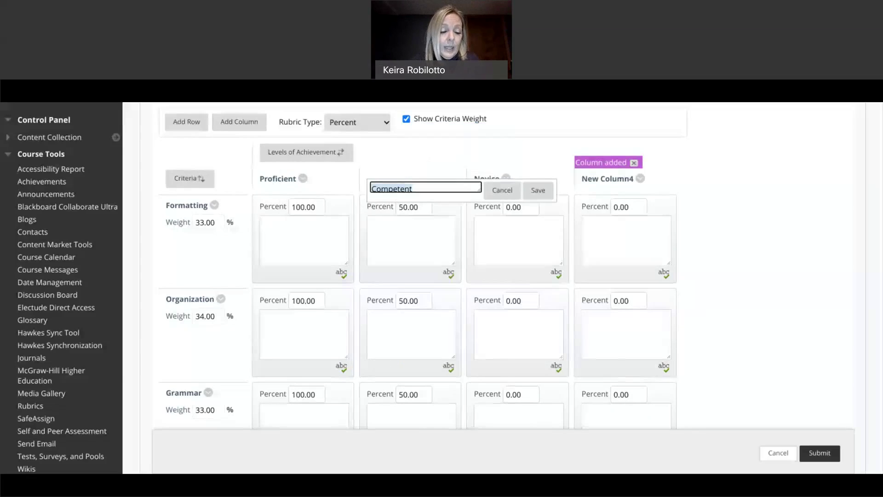
pyautogui.write('Mee')
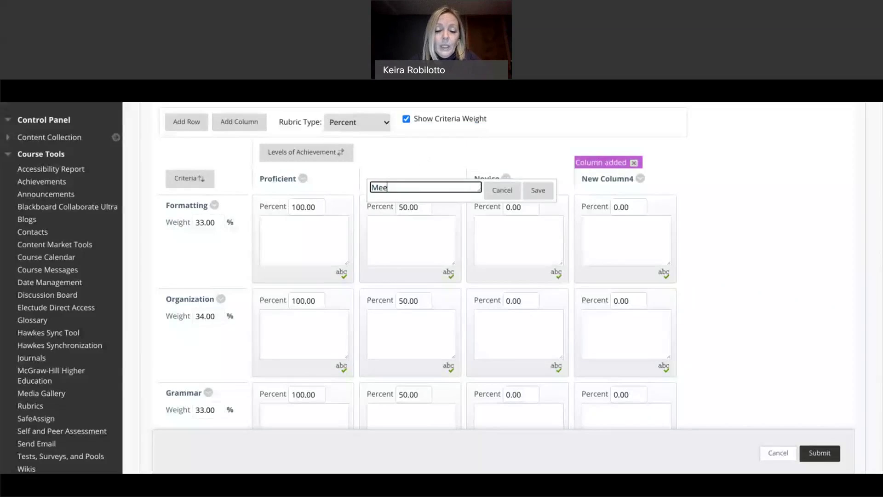
pyautogui.write('ting St')
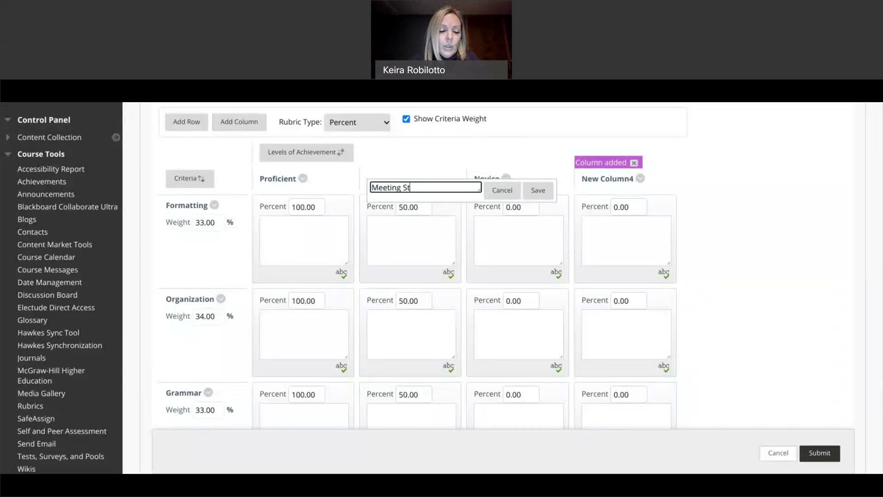
pyautogui.write('andards')
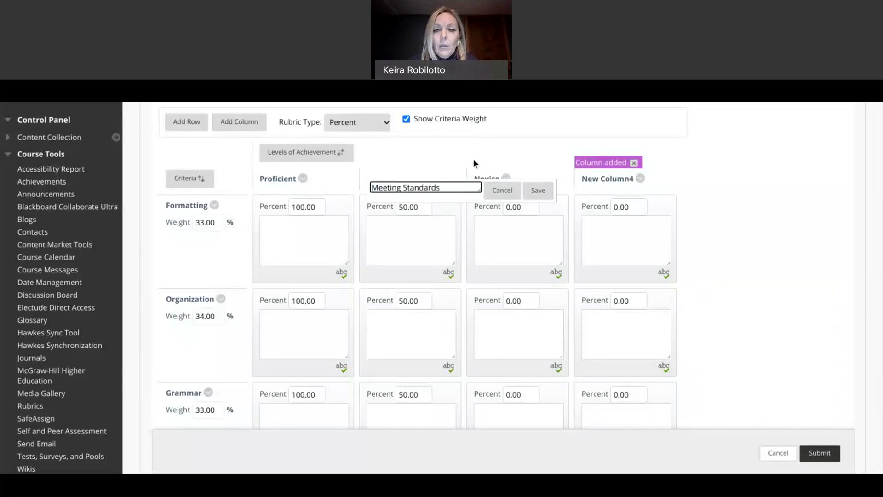
pyautogui.click(533, 193)
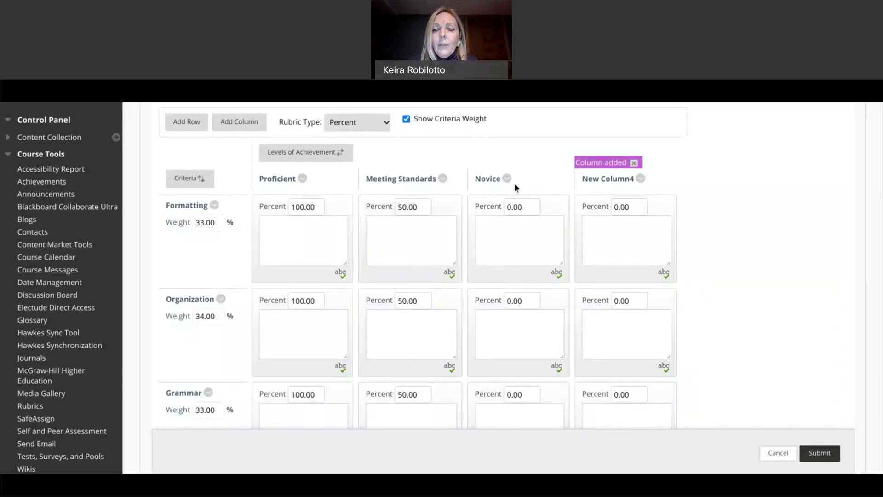
# Rename the Novice achievement level "Approaching Standards"
pyautogui.click(508, 179)
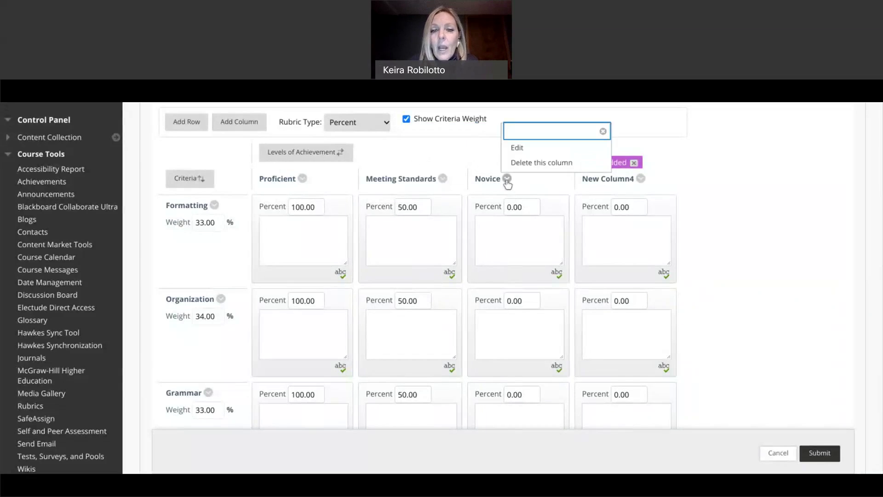
pyautogui.click(507, 151)
pyautogui.write('A')
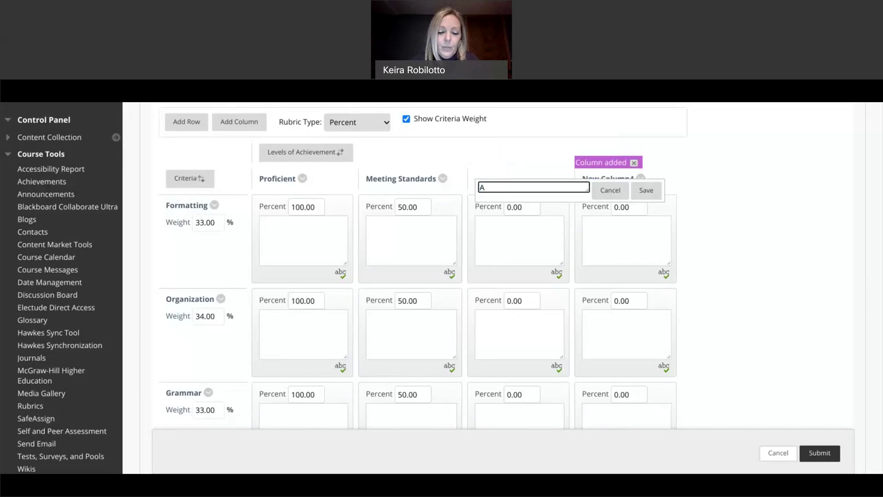
pyautogui.write('pproachin')
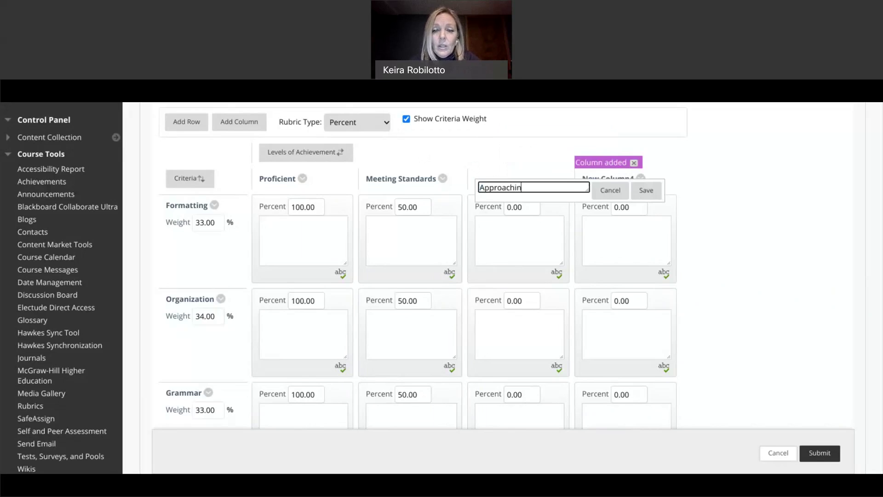
pyautogui.write('g S')
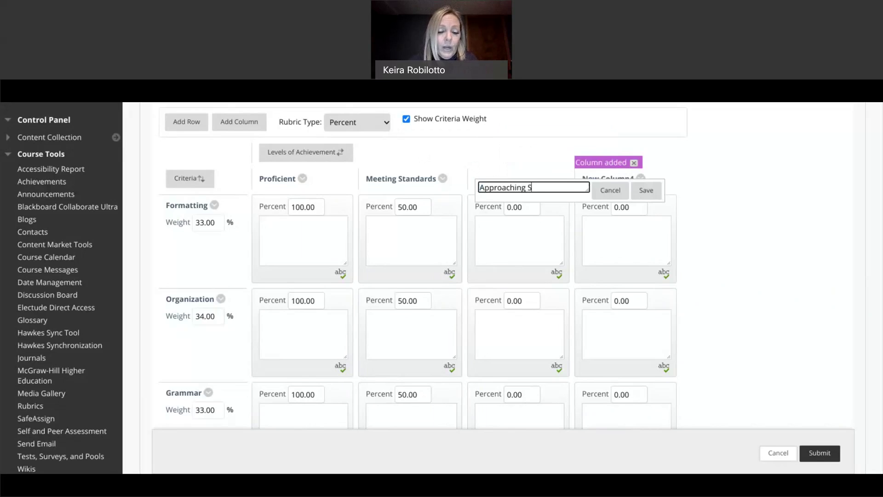
pyautogui.write('tandards')
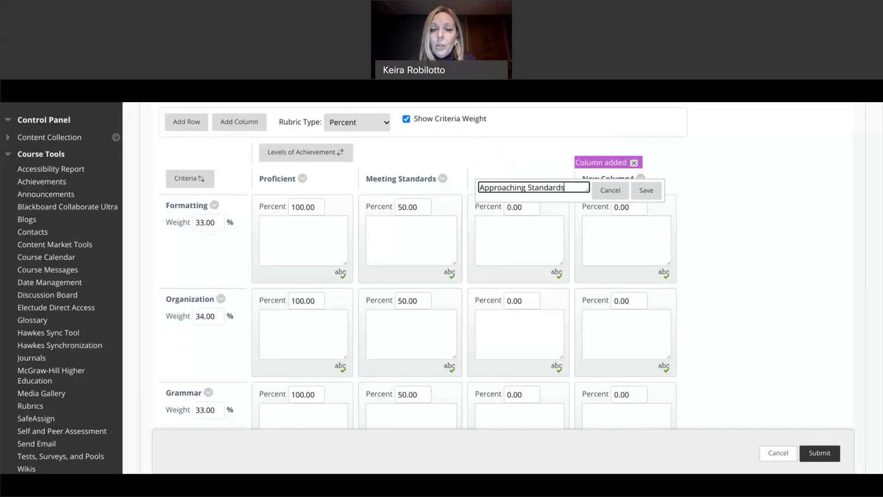
pyautogui.click(646, 192)
# Rename the newly added fourth column "Not Competent"
pyautogui.click(645, 178)
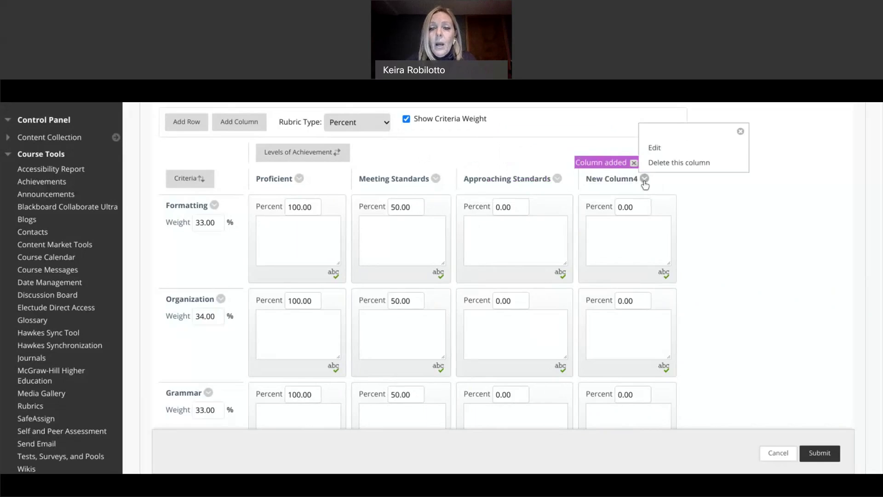
pyautogui.click(657, 147)
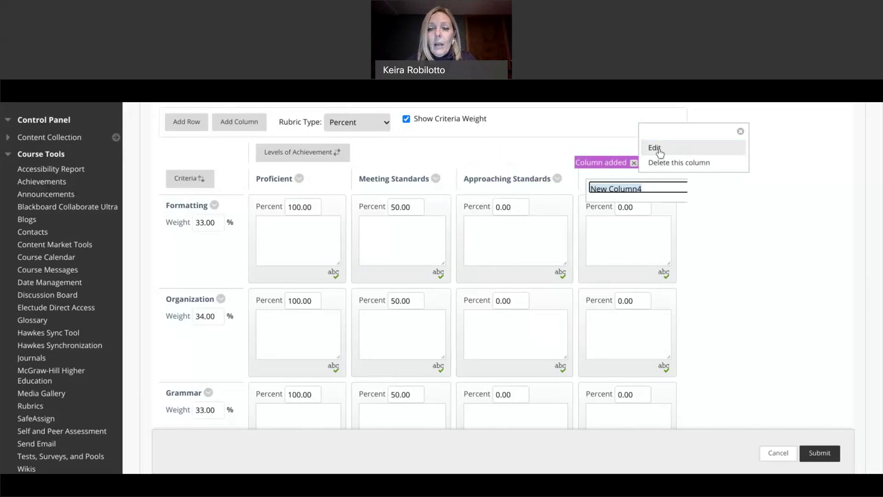
pyautogui.write('Not Comp;eten')
pyautogui.press('BackSpace')
pyautogui.press('BackSpace')
pyautogui.press('BackSpace')
pyautogui.press('BackSpace')
pyautogui.press('BackSpace')
pyautogui.write('etent')
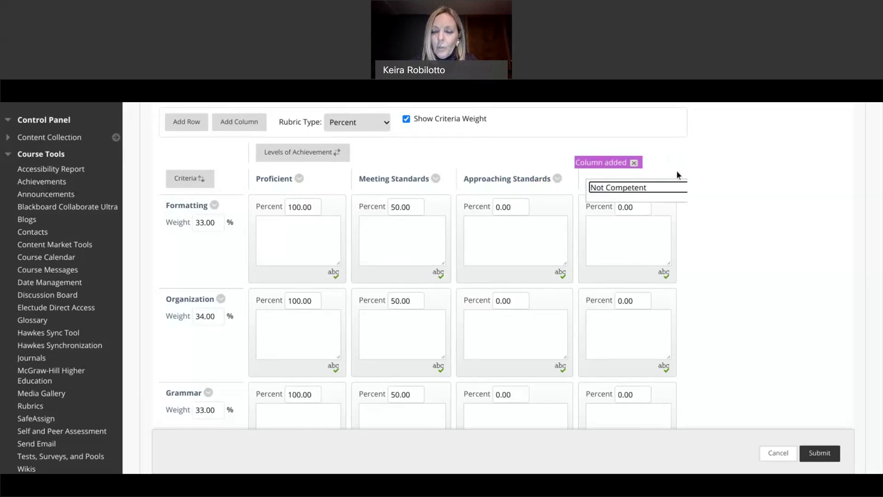
pyautogui.press('Return')
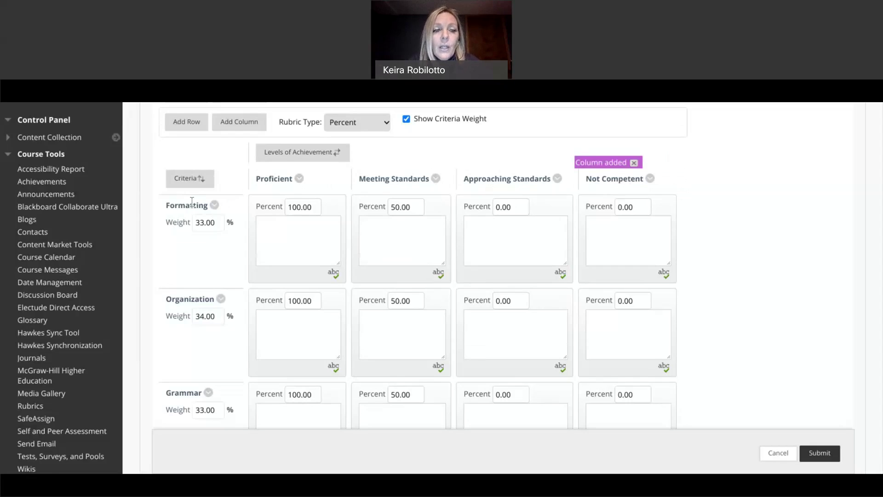
# Rename the Formatting criterion of the rubric "Thesis Statement"
pyautogui.scroll(-3, 192, 203)
pyautogui.scroll(3, 192, 203)
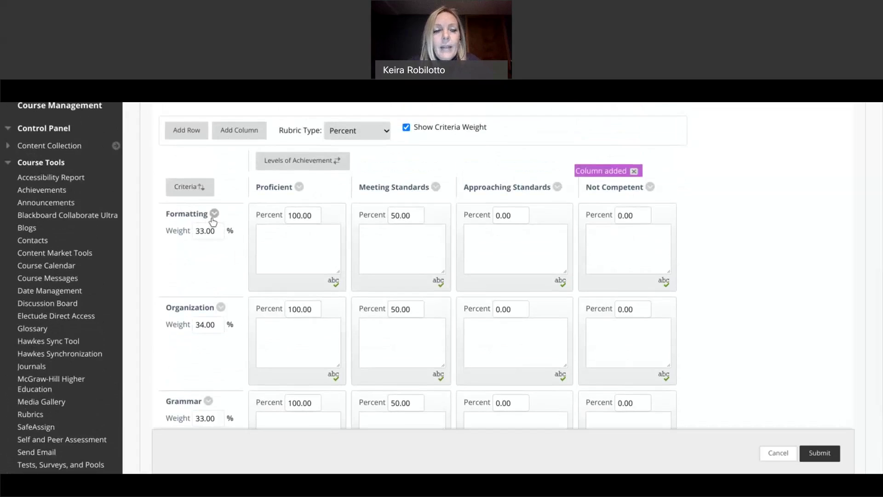
pyautogui.click(215, 214)
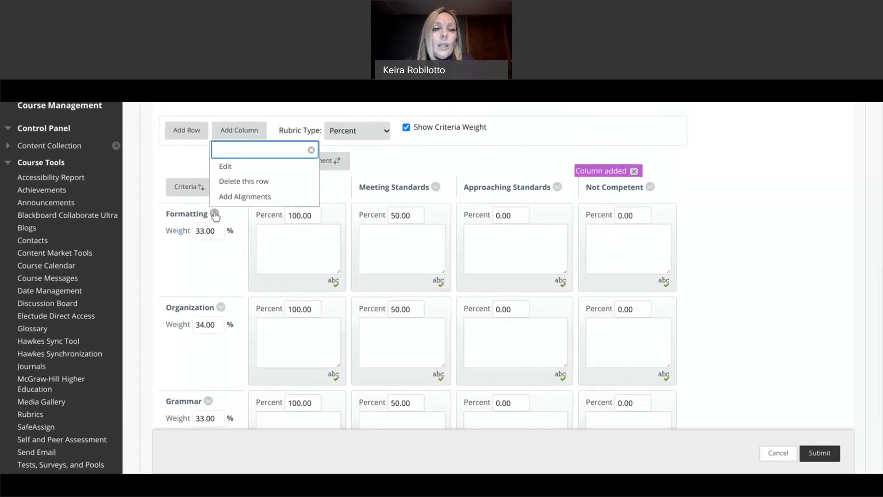
pyautogui.click(225, 165)
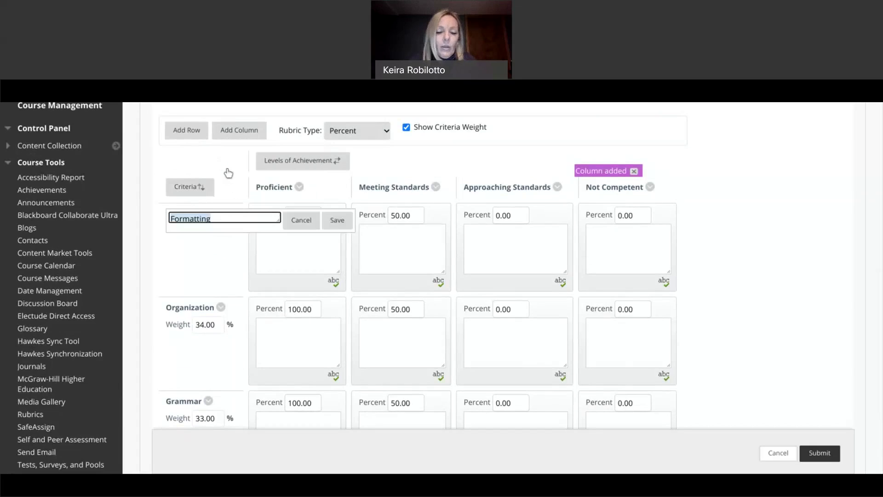
pyautogui.write('Thesis')
pyautogui.write('Statement')
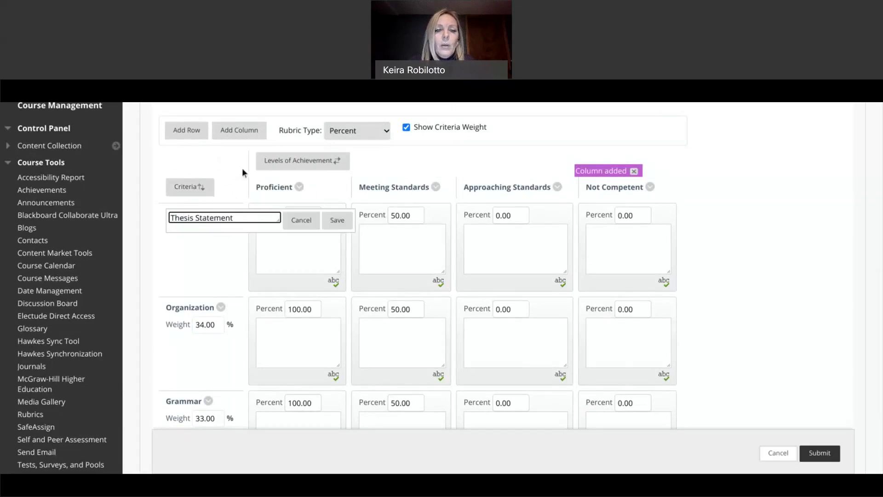
pyautogui.click(329, 222)
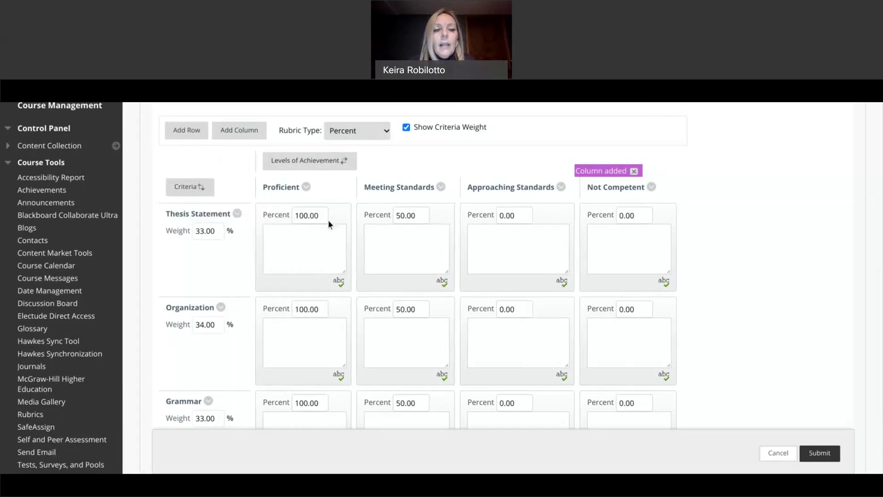
# Add a fourth criterion row to the rubric and name it "MLA Formatting"
pyautogui.scroll(-1, 206, 305)
pyautogui.scroll(-1, 206, 305)
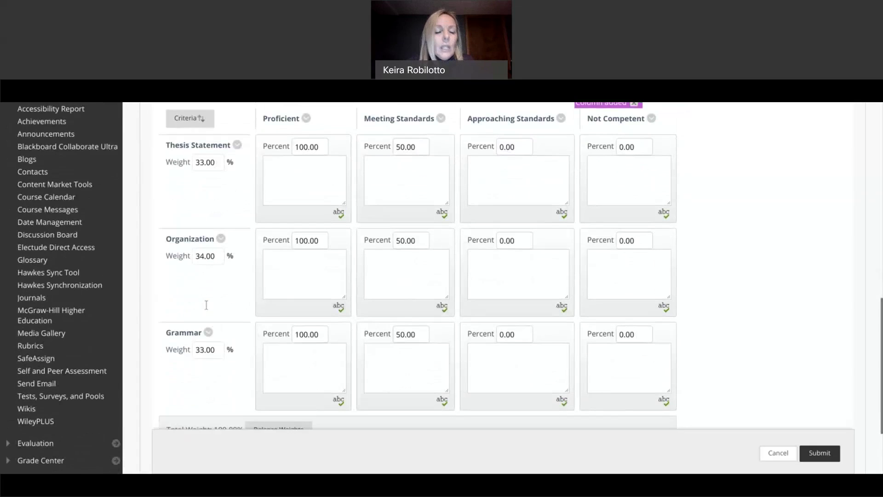
pyautogui.scroll(2, 210, 316)
pyautogui.scroll(1, 210, 319)
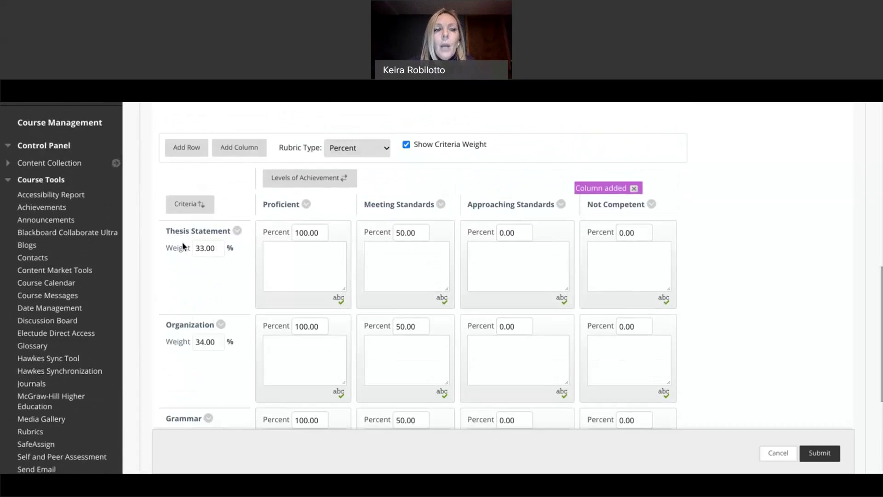
pyautogui.click(177, 148)
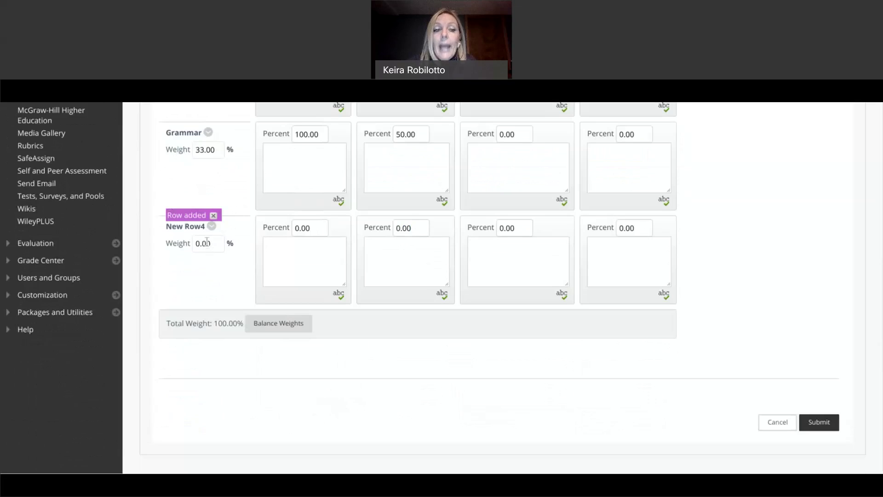
pyautogui.click(211, 226)
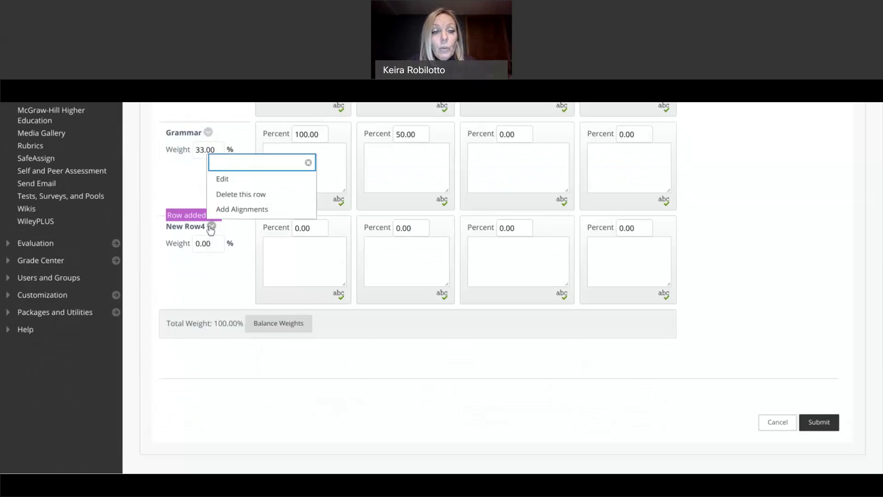
pyautogui.click(217, 180)
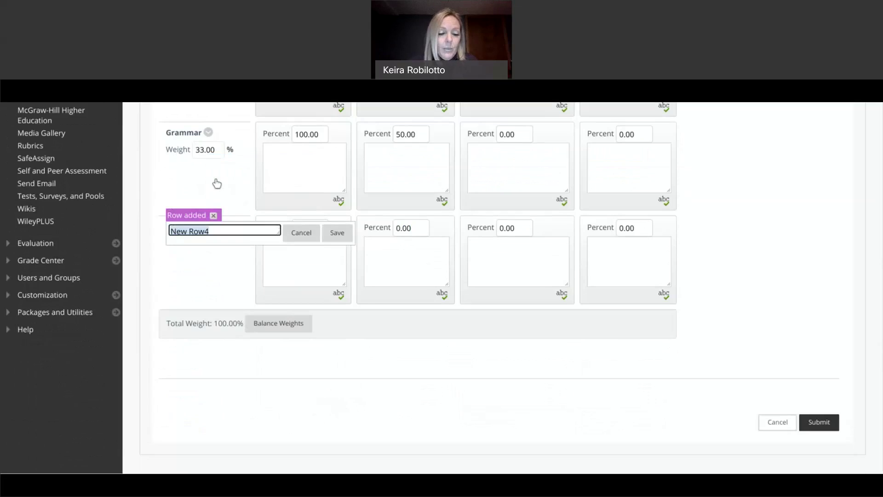
pyautogui.write('MLA')
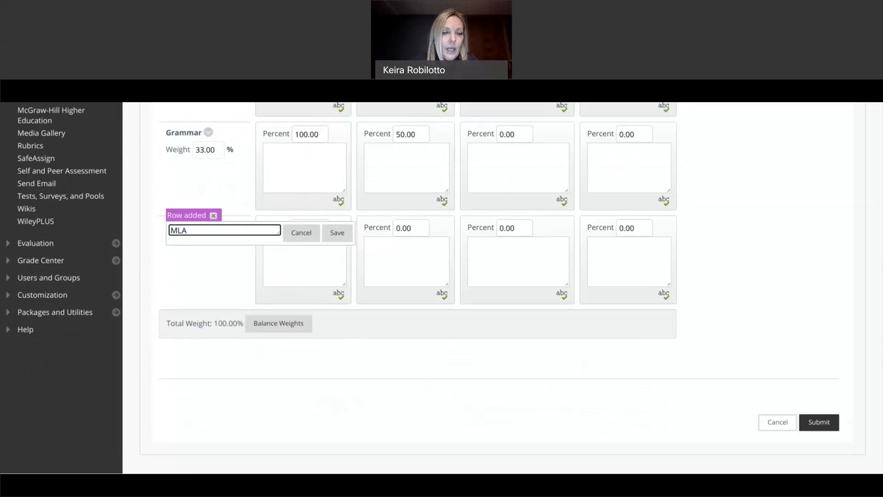
pyautogui.write(' Forma')
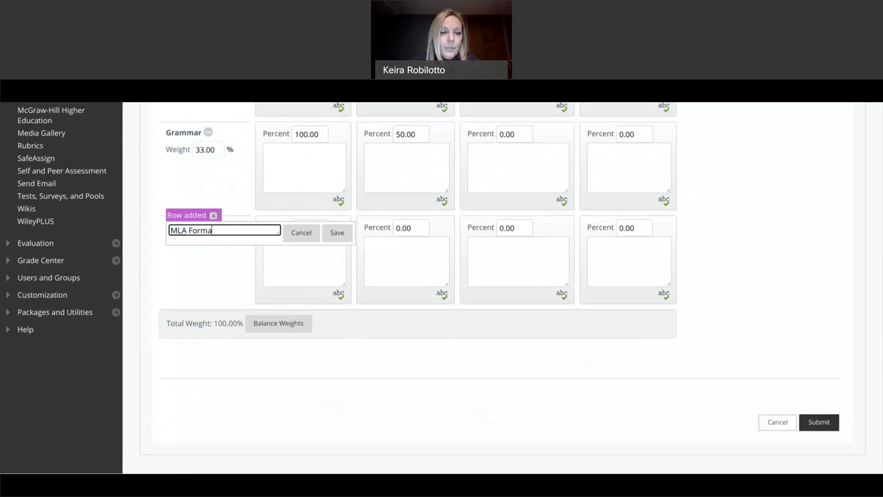
pyautogui.write('tting')
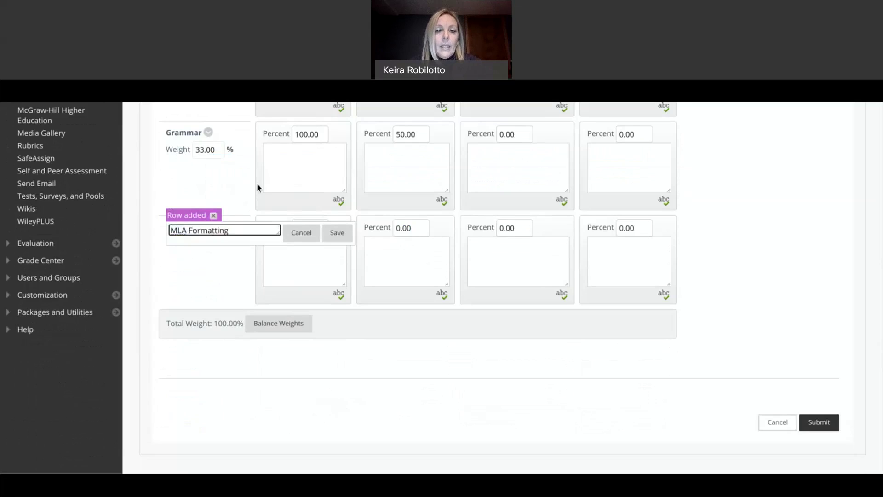
pyautogui.click(345, 234)
# Enter "Thesis statement is clear, concise and sophisticated." as the Proficient description of the Thesis Statement criterion
pyautogui.scroll(4, 345, 234)
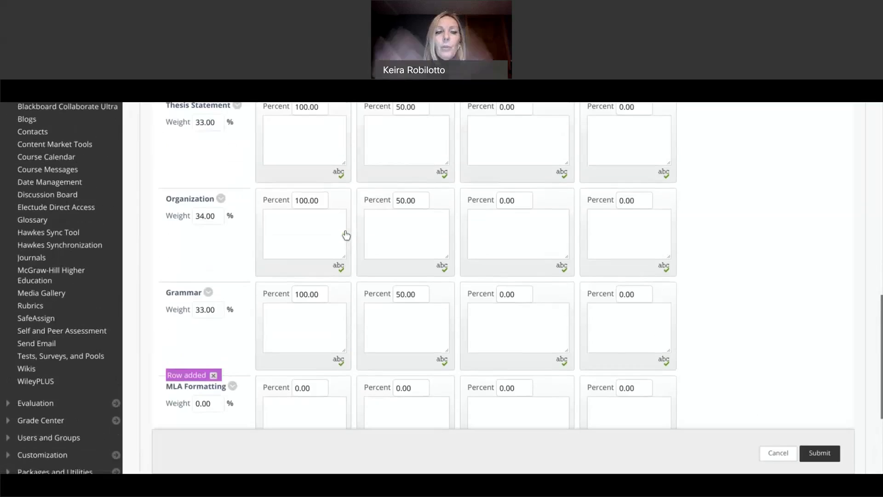
pyautogui.scroll(1, 445, 289)
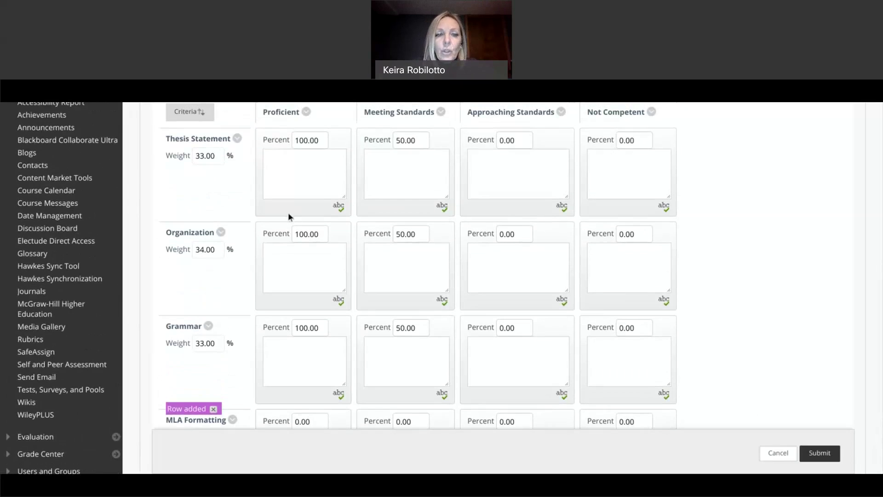
pyautogui.click(274, 158)
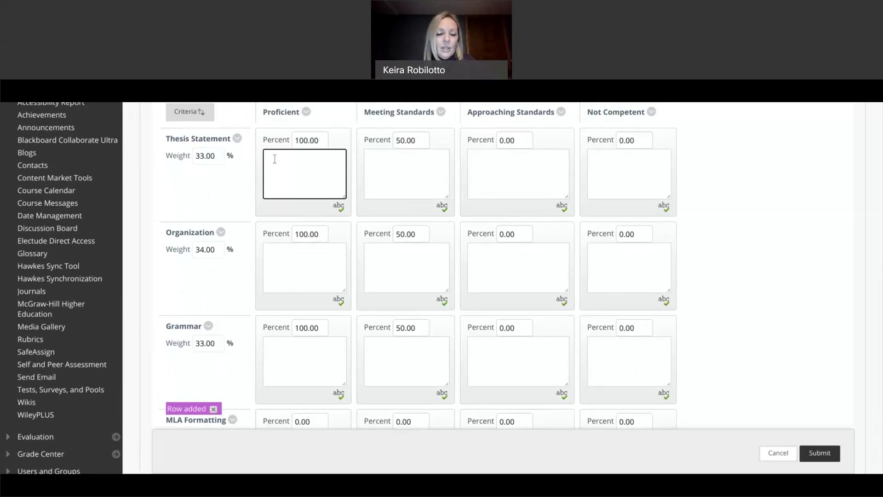
pyautogui.write('The')
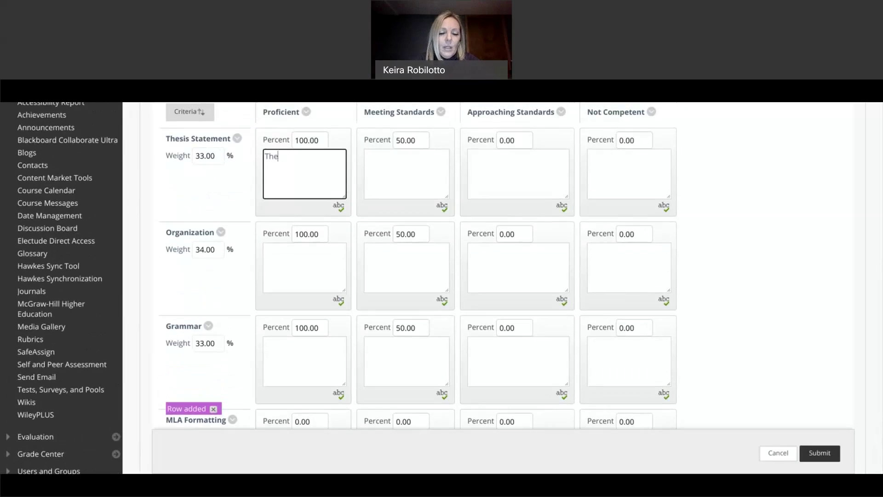
pyautogui.write('sis statment')
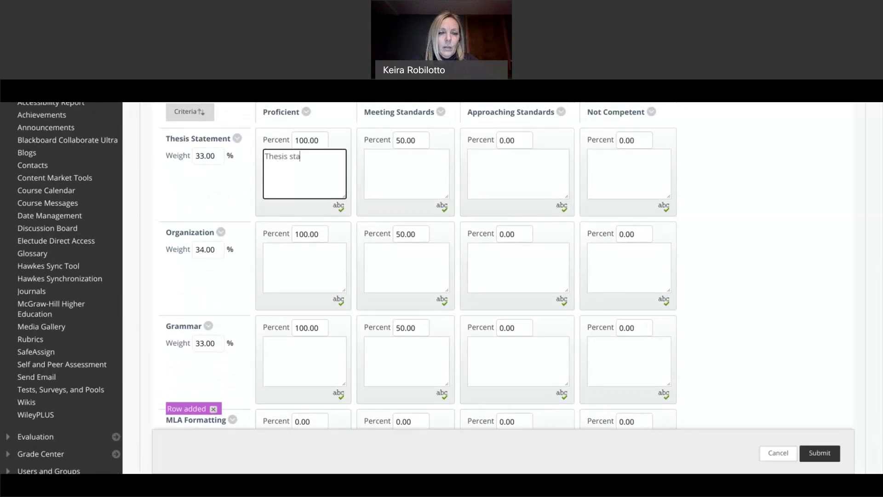
pyautogui.press('BackSpace')
pyautogui.write('tme')
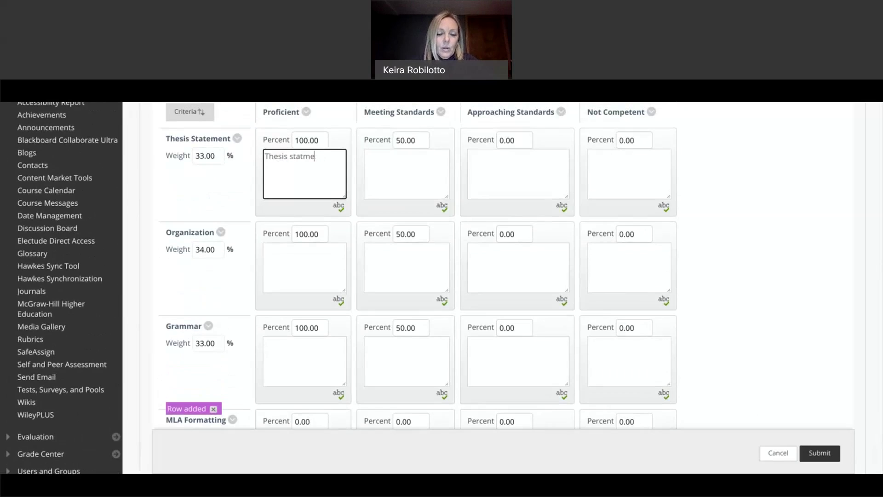
pyautogui.press('BackSpace')
pyautogui.press('BackSpace')
pyautogui.press('BackSpace')
pyautogui.press('BackSpace')
pyautogui.press('BackSpace')
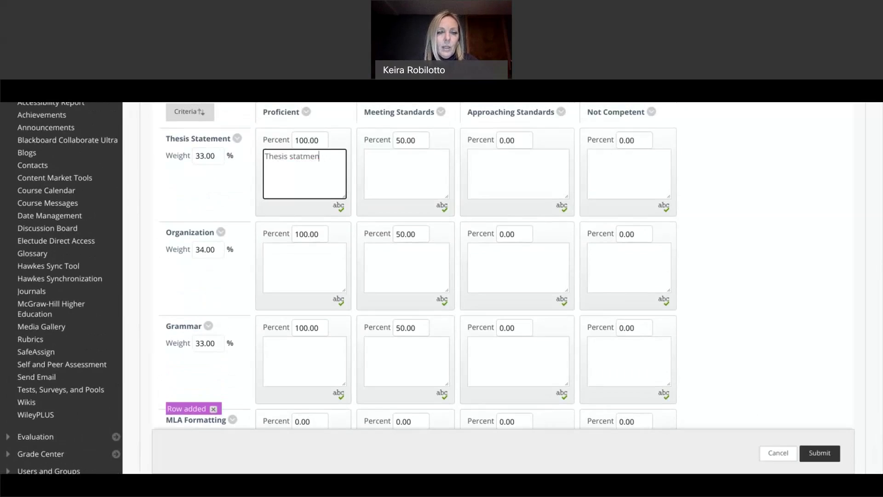
pyautogui.write('teme')
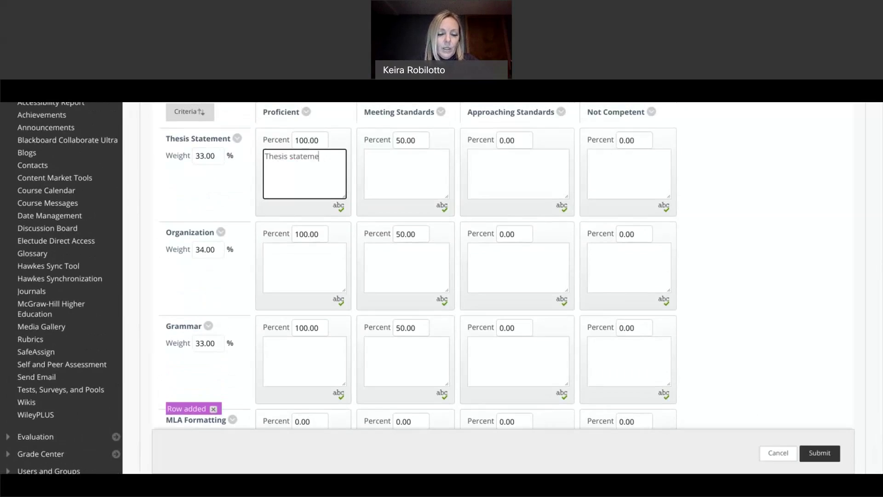
pyautogui.write('nt is clear')
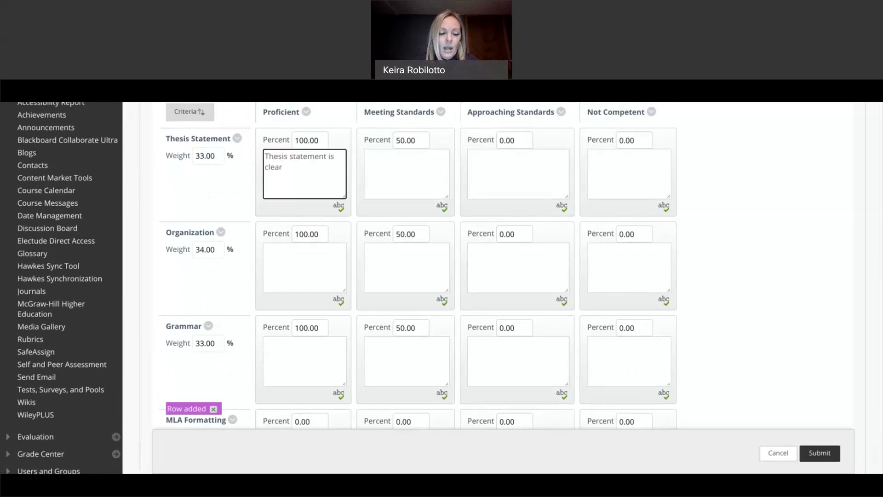
pyautogui.write(', conc')
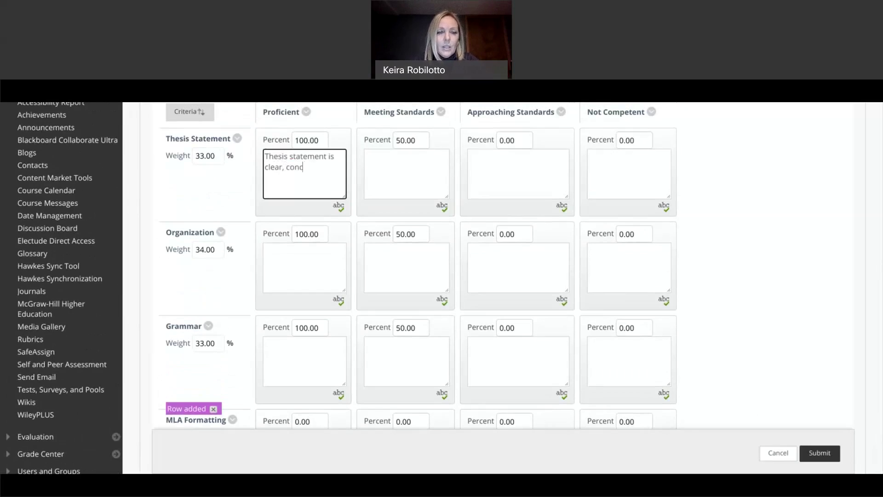
pyautogui.write('ise and')
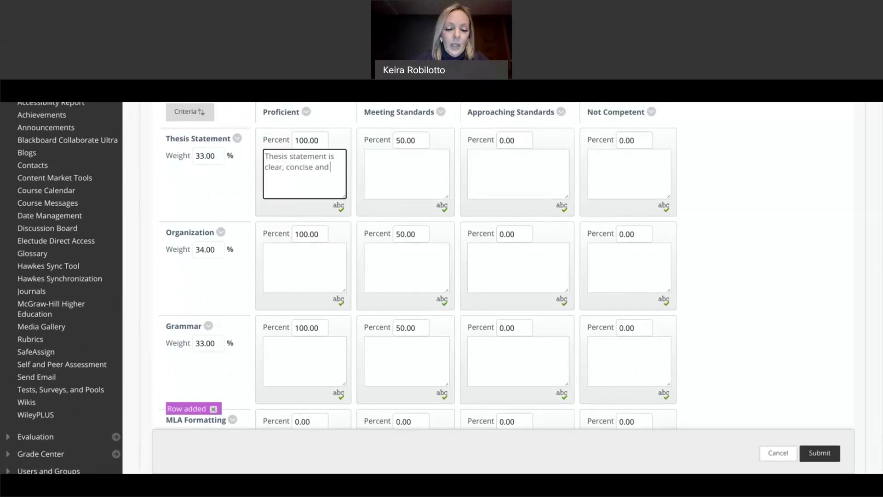
pyautogui.write(' so')
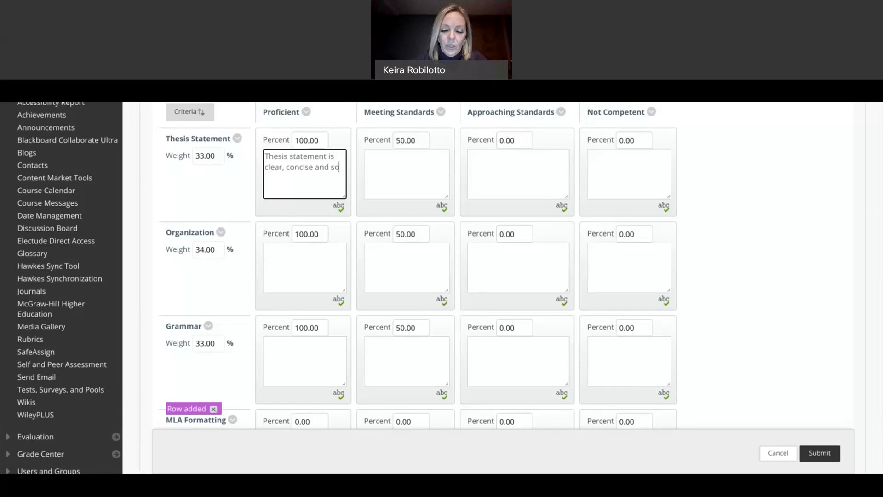
pyautogui.write('phisticated.')
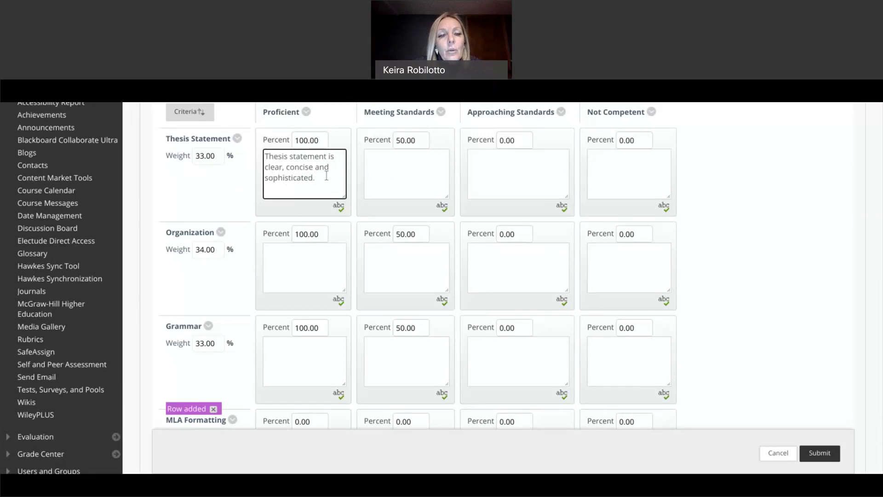
# Copy the Proficient thesis description into the Meeting Standards and Approaching Standards cells of the Thesis Statement row
pyautogui.moveTo(314, 178); pyautogui.dragTo(263, 157)
pyautogui.hotkey('ctrl', 'c')
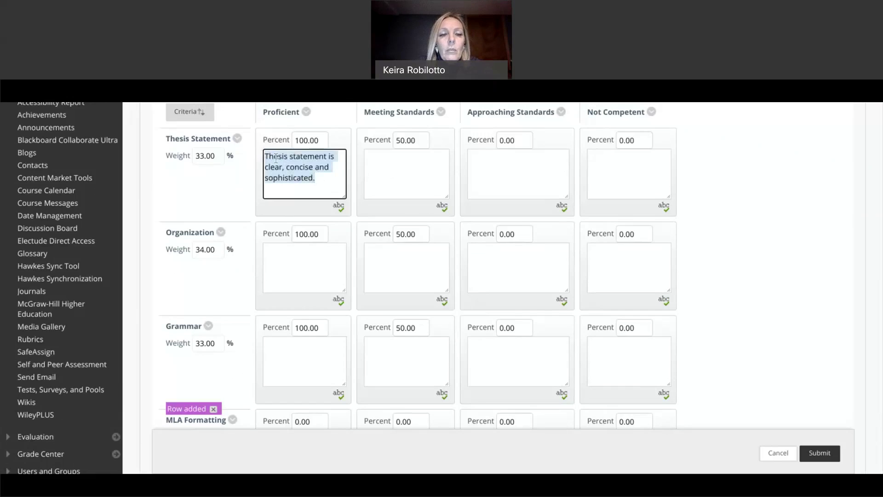
pyautogui.click(394, 161)
pyautogui.hotkey('ctrl', 'v')
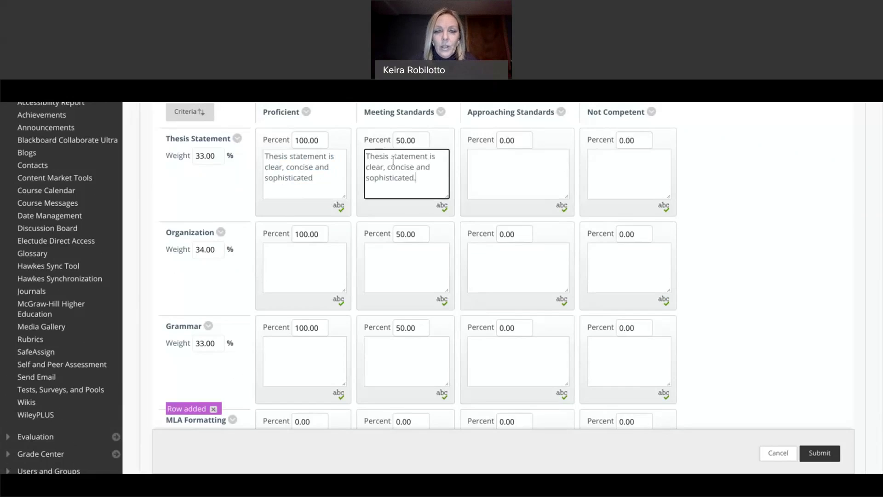
pyautogui.click(478, 165)
pyautogui.hotkey('ctrl', 'v')
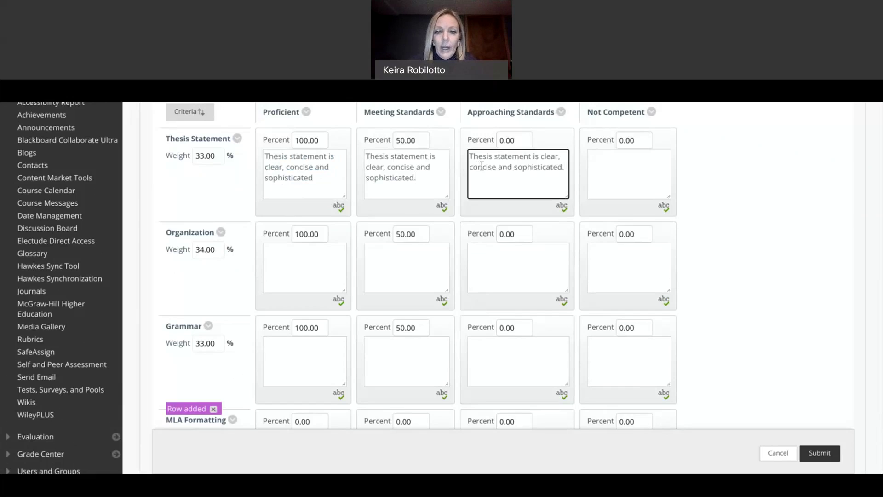
# Shorten the Meeting Standards description of the Thesis Statement criterion to "Thesis statement is clear, concise."
pyautogui.click(413, 178)
pyautogui.press('BackSpace')
pyautogui.press('BackSpace')
pyautogui.press('BackSpace')
pyautogui.press('BackSpace')
pyautogui.press('BackSpace')
pyautogui.press('BackSpace')
pyautogui.press('BackSpace')
pyautogui.press('BackSpace')
pyautogui.press('BackSpace')
pyautogui.press('BackSpace')
pyautogui.press('BackSpace')
pyautogui.press('BackSpace')
pyautogui.press('BackSpace')
pyautogui.press('BackSpace')
pyautogui.press('BackSpace')
pyautogui.press('BackSpace')
pyautogui.press('BackSpace')
pyautogui.press('BackSpace')
pyautogui.press('BackSpace')
# Change the Approaching Standards description of the Thesis Statement criterion to "Thesis statement is unclear or confusing."
pyautogui.click(540, 156)
pyautogui.write('un')
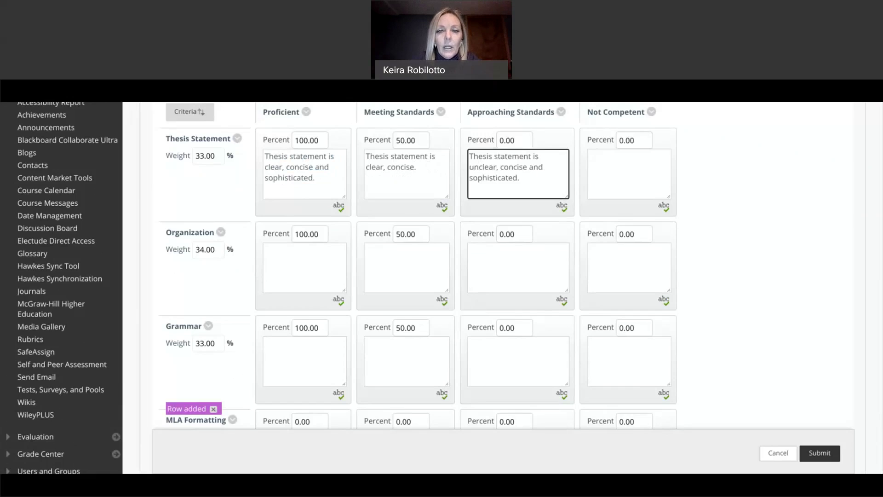
pyautogui.click(499, 168)
pyautogui.press('BackSpace')
pyautogui.moveTo(498, 169); pyautogui.dragTo(522, 177)
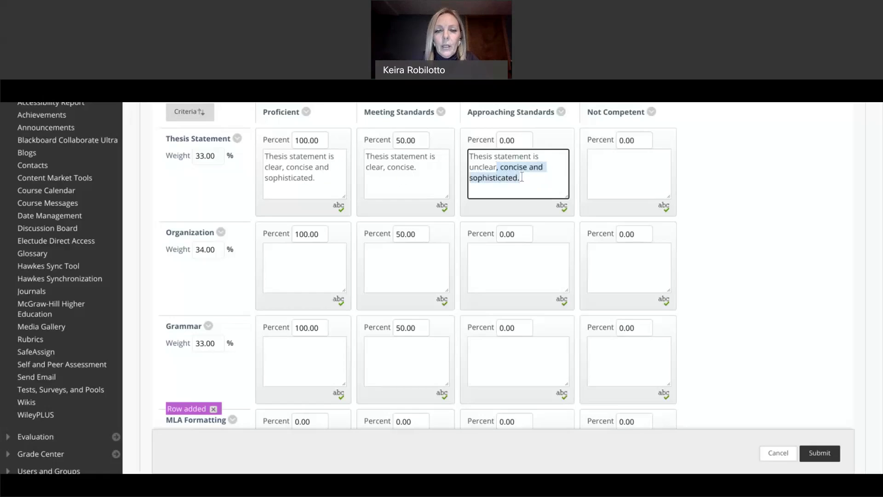
pyautogui.write('or conf')
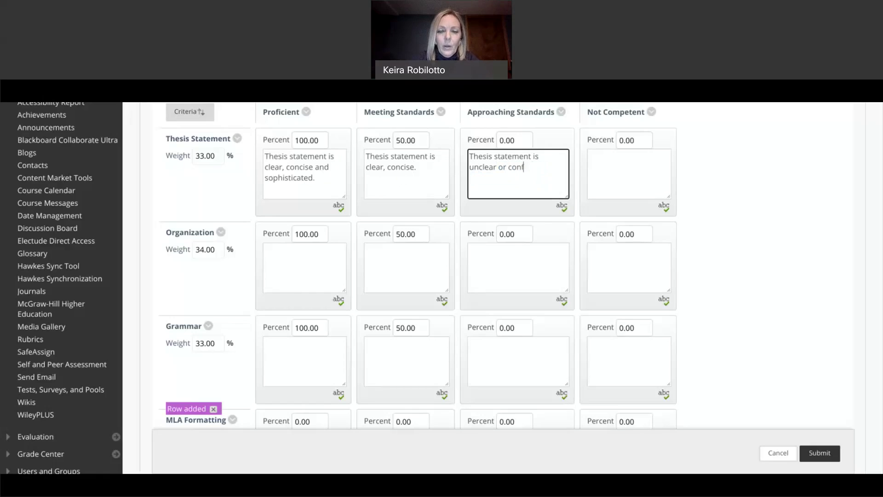
pyautogui.write('using.')
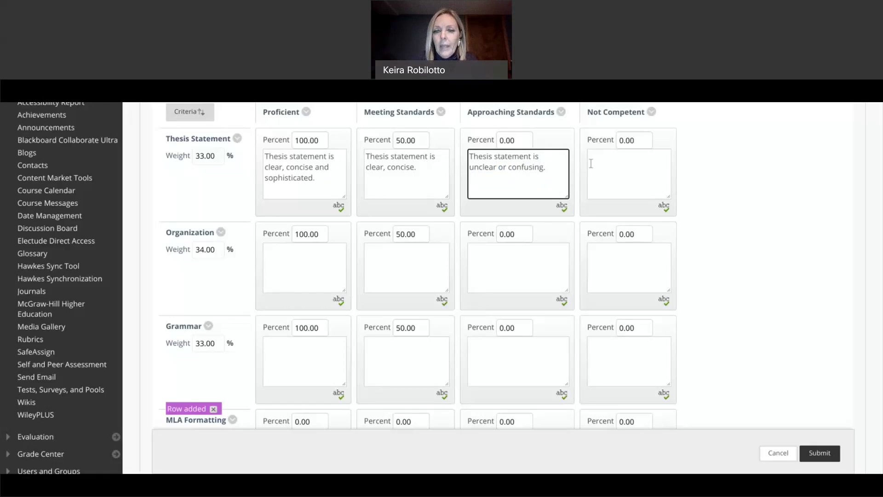
# Enter "Thesis statement is not present." as the Not Competent description of the Thesis Statement criterion
pyautogui.click(597, 163)
pyautogui.write('There')
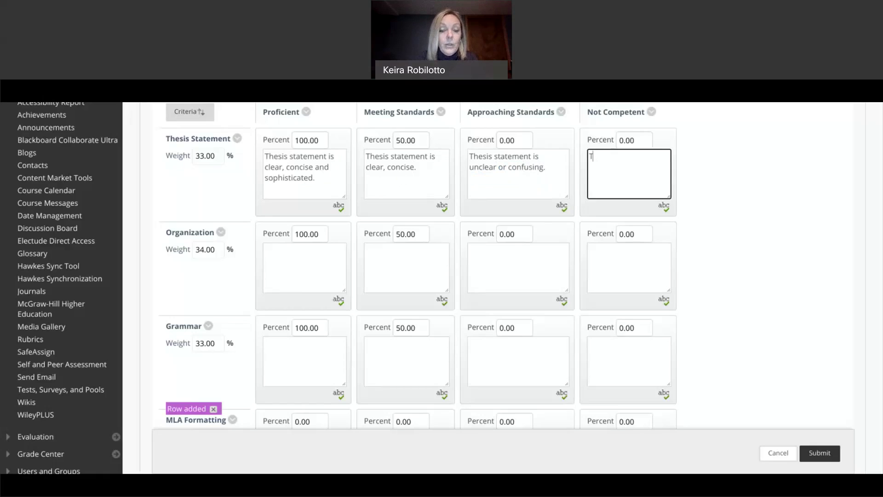
pyautogui.press('BackSpace')
pyautogui.press('BackSpace')
pyautogui.write('sis stat')
pyautogui.write('ment')
pyautogui.press('BackSpace')
pyautogui.press('BackSpace')
pyautogui.press('BackSpace')
pyautogui.press('BackSpace')
pyautogui.write('ement is no')
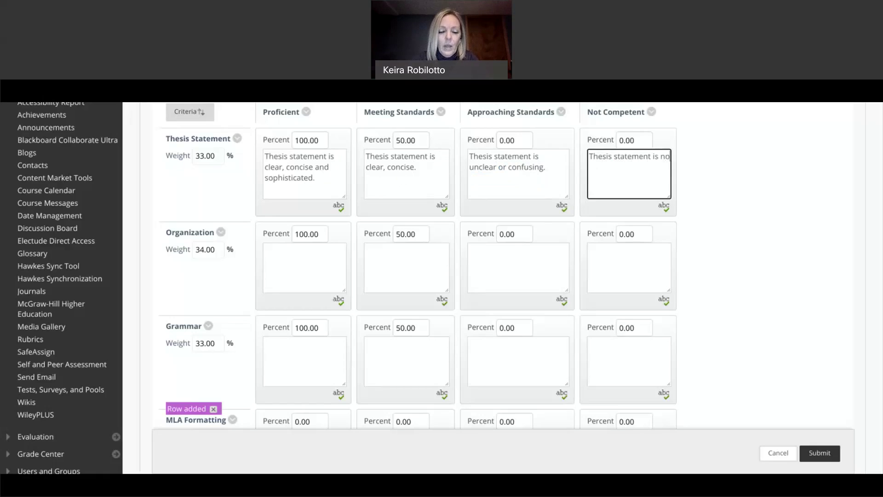
pyautogui.write('t present.')
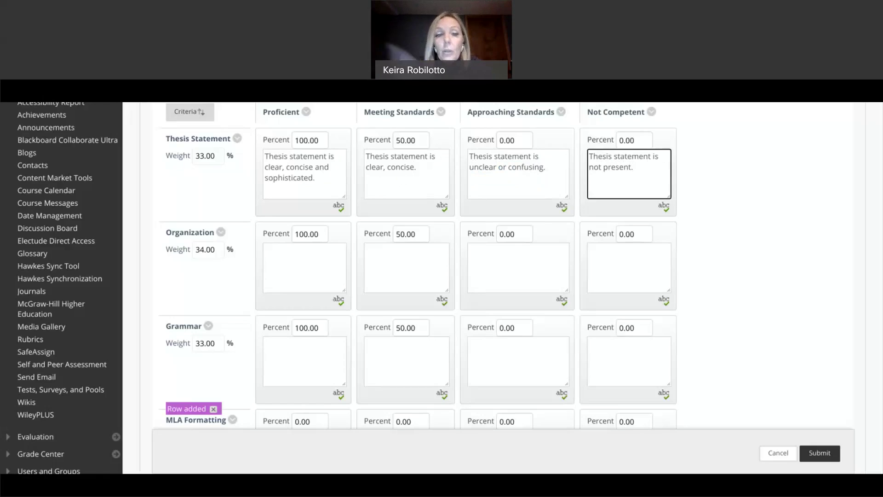
# Set the Meeting Standards percentage of the Thesis Statement criterion to 85
pyautogui.click(297, 141)
pyautogui.doubleClick(301, 143)
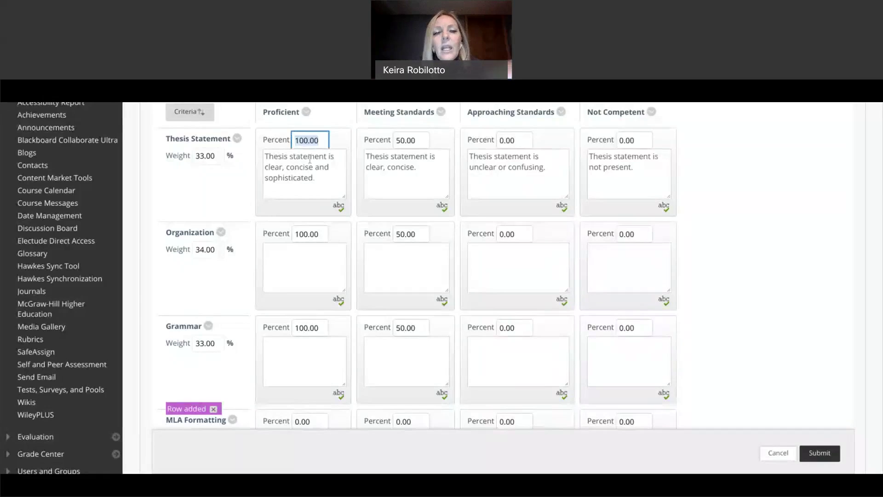
pyautogui.click(403, 140)
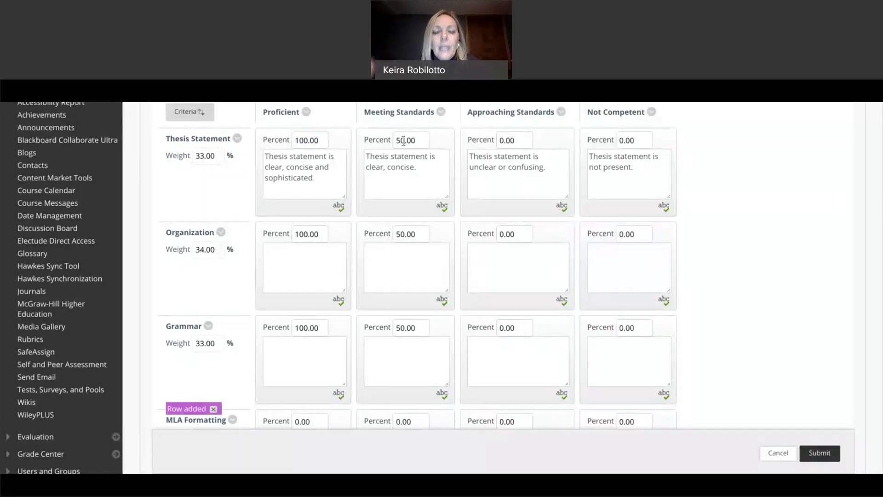
pyautogui.doubleClick(403, 140)
pyautogui.write('85')
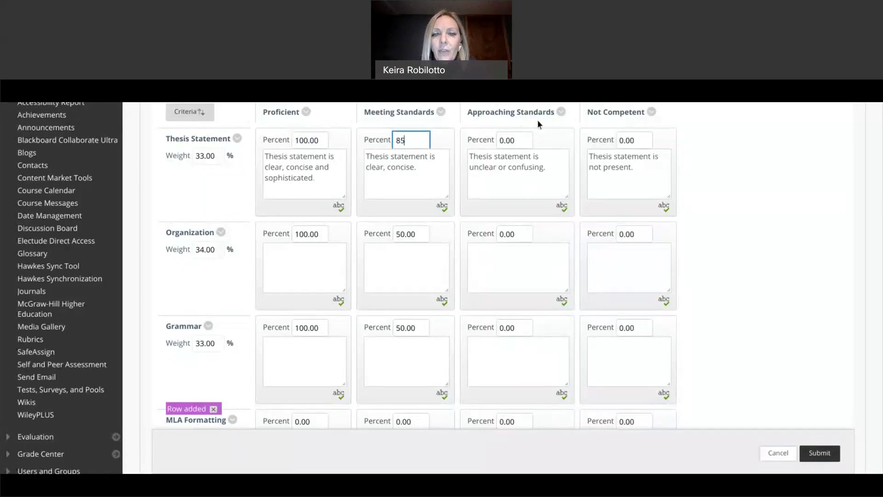
# Set the Thesis Statement percentages to 75 for Approaching Standards and 65 for Not Competent
pyautogui.click(506, 140)
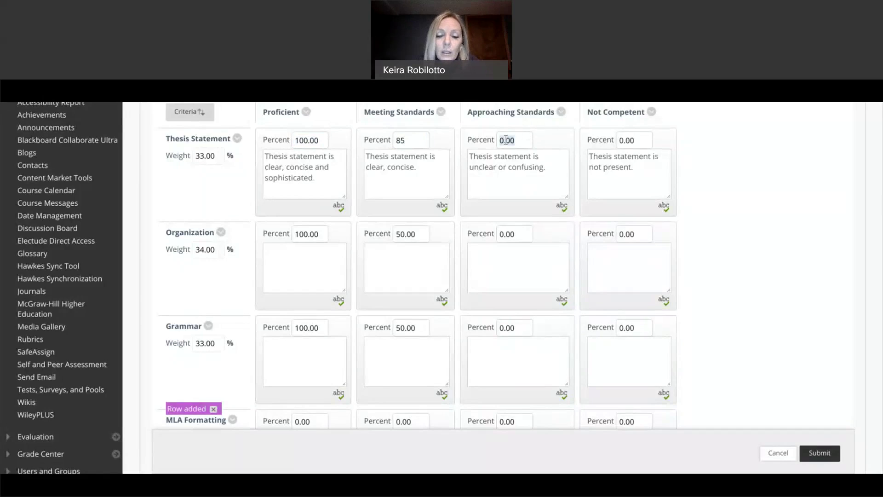
pyautogui.doubleClick(506, 140)
pyautogui.write('7')
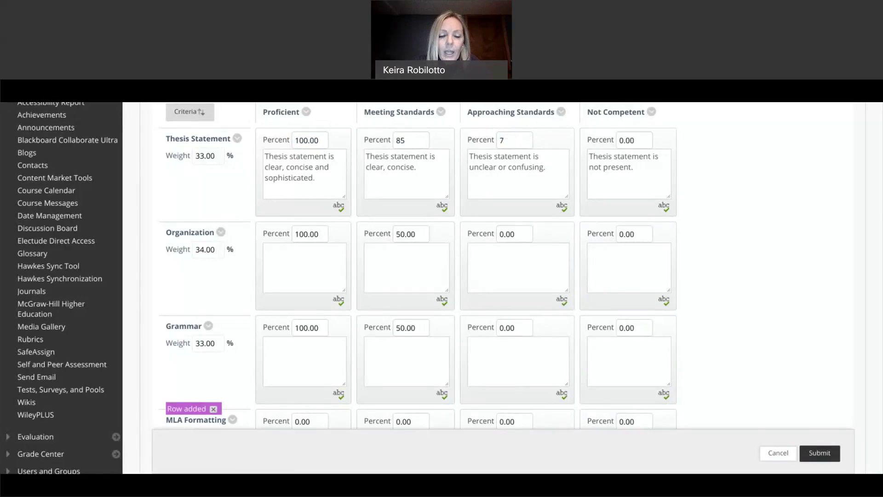
pyautogui.write('075')
pyautogui.press('BackSpace')
pyautogui.press('BackSpace')
pyautogui.write('5')
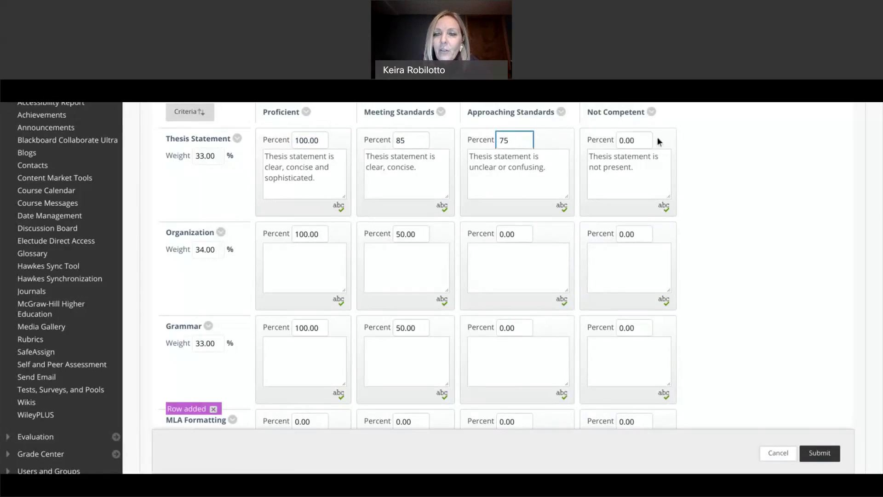
pyautogui.doubleClick(630, 139)
pyautogui.write('65')
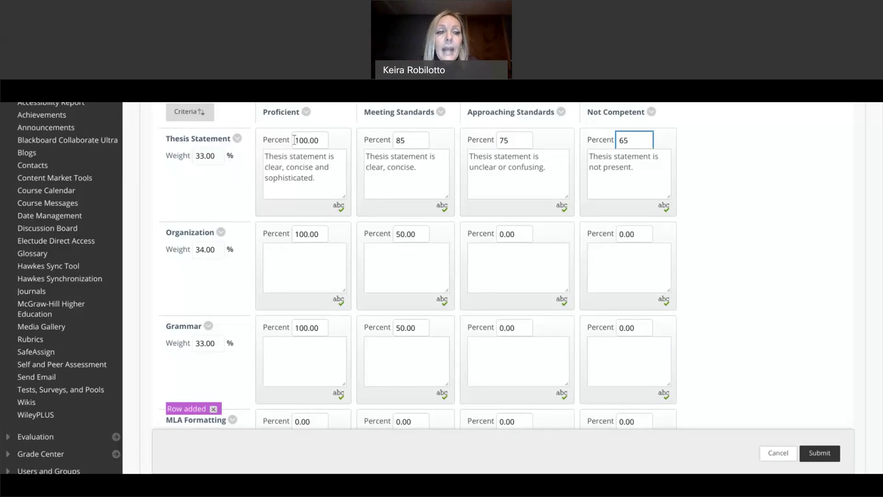
# Set the criteria weights to 15% for Thesis Statement and 40% for Organization
pyautogui.click(203, 156)
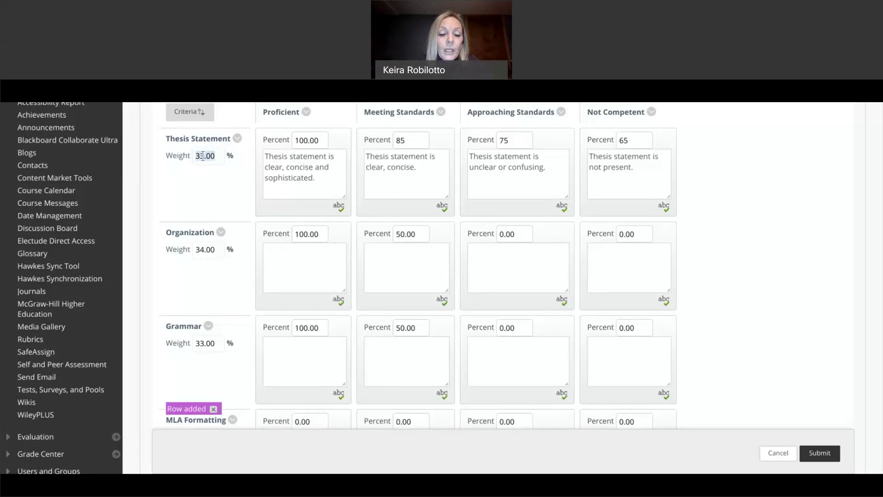
pyautogui.write('15')
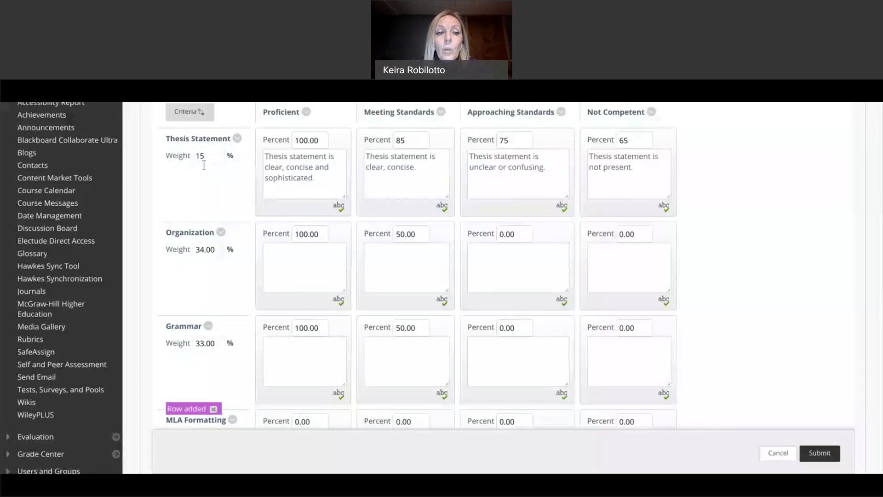
pyautogui.click(214, 250)
pyautogui.scroll(-3, 213, 251)
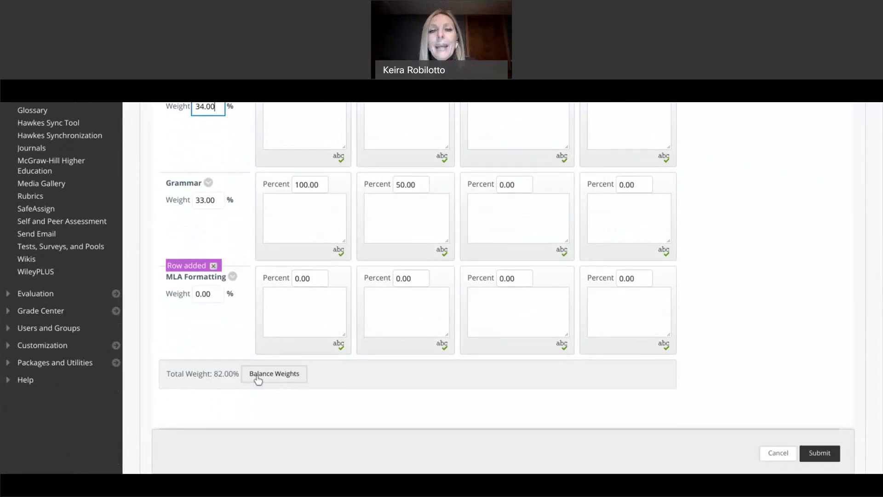
pyautogui.scroll(4, 503, 287)
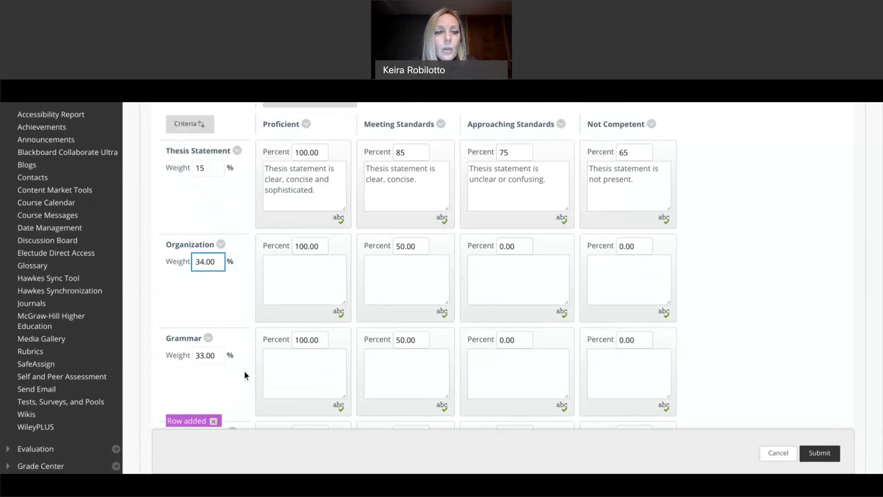
pyautogui.press('BackSpace')
pyautogui.press('BackSpace')
pyautogui.press('BackSpace')
pyautogui.press('BackSpace')
pyautogui.press('BackSpace')
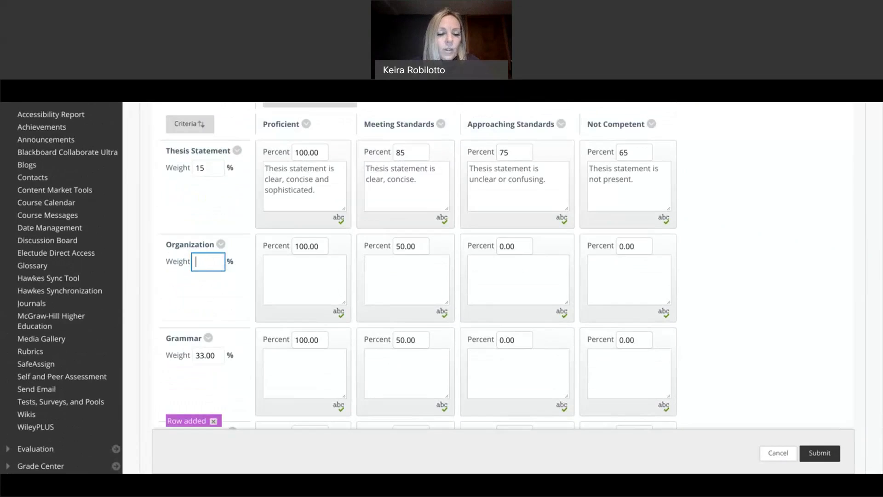
pyautogui.write('40')
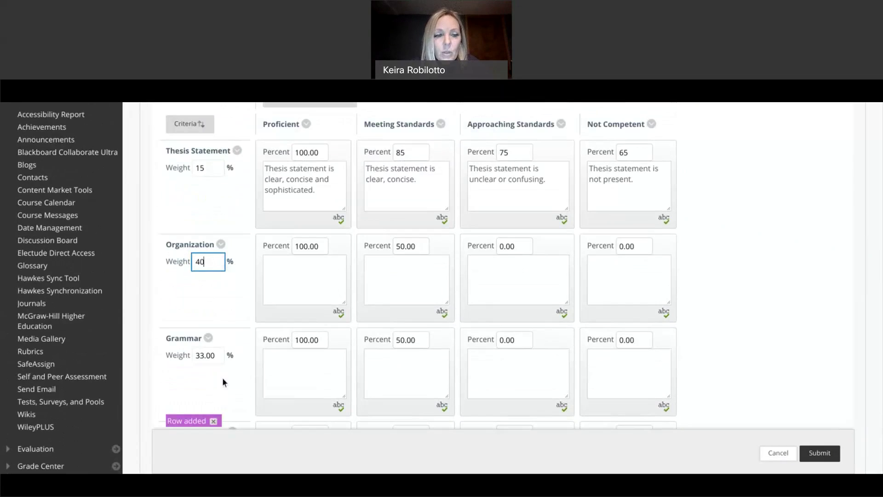
# Set the criteria weights to 35% for Grammar and 10% for MLA Formatting
pyautogui.click(205, 359)
pyautogui.scroll(-3, 204, 359)
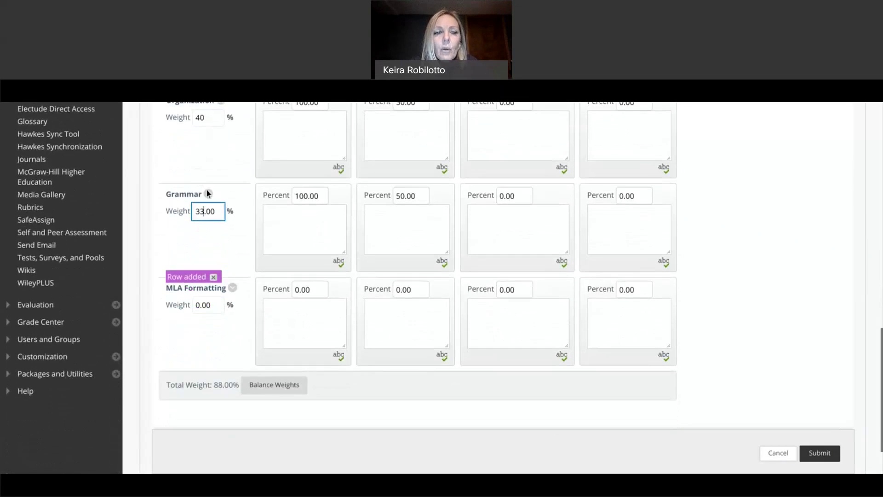
pyautogui.press('BackSpace')
pyautogui.press('BackSpace')
pyautogui.write('35')
pyautogui.click(205, 310)
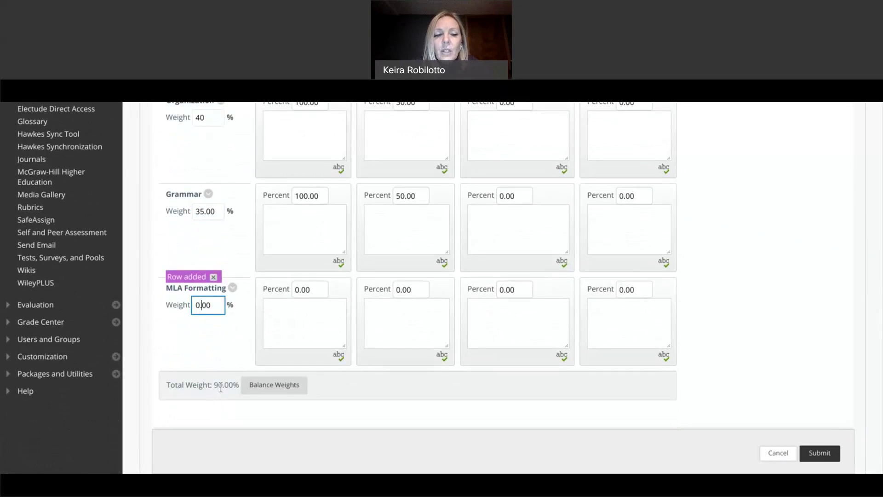
pyautogui.press('Delete')
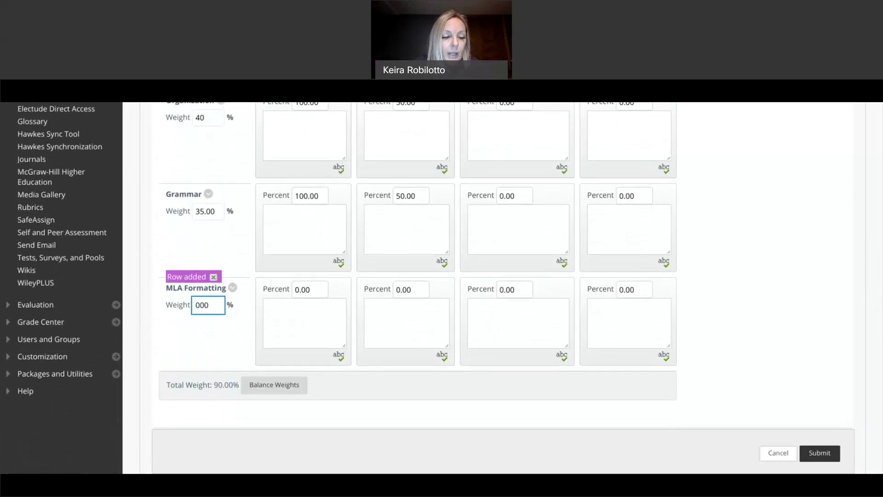
pyautogui.write('10.')
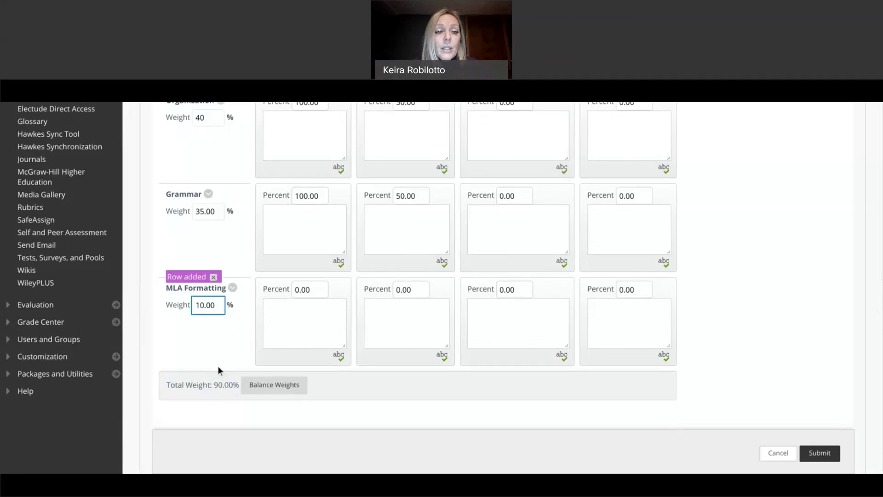
# Fill all four Organization descriptions with the placeholder text "Thesis statement is clear, concise and sophisticated."
pyautogui.scroll(5, 218, 366)
pyautogui.scroll(2, 281, 280)
pyautogui.scroll(-3, 281, 280)
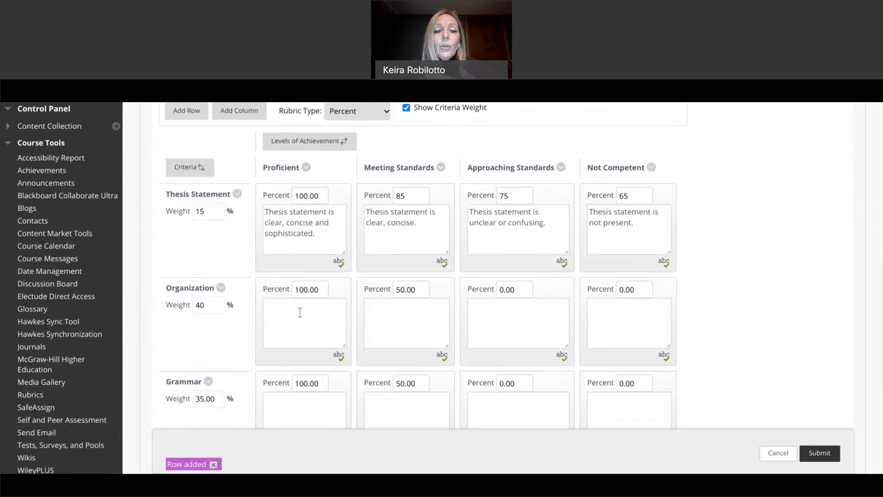
pyautogui.click(300, 312)
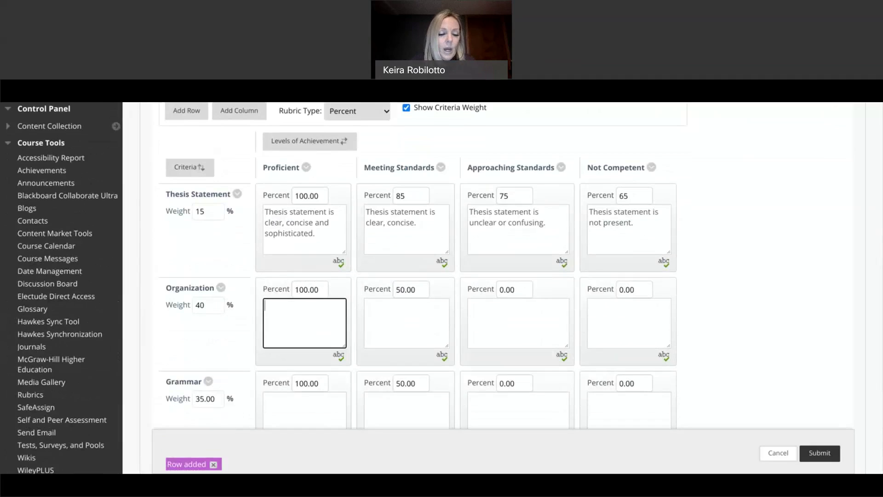
pyautogui.write('Thesis statement is clear, concise and sophisticated.')
pyautogui.click(369, 311)
pyautogui.write('Thesis statement is clear, concise and sophisticated.')
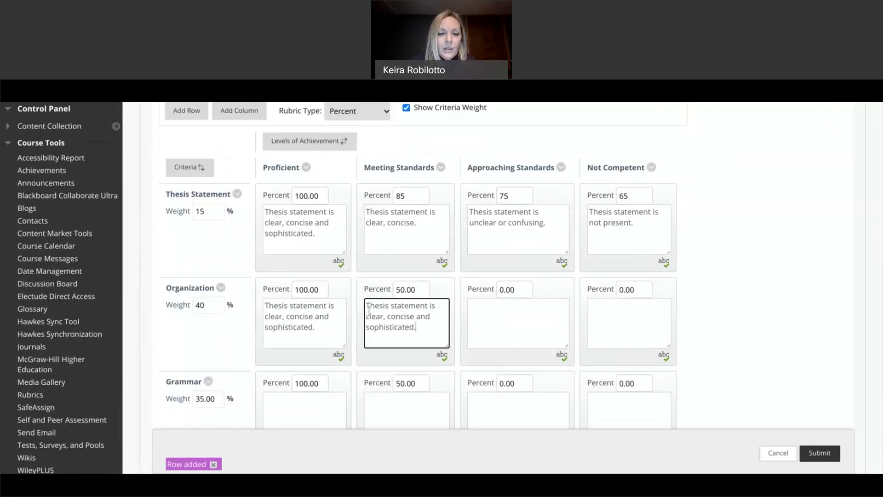
pyautogui.click(494, 323)
pyautogui.write('Thesis statement is clear, concise and sophisticated.')
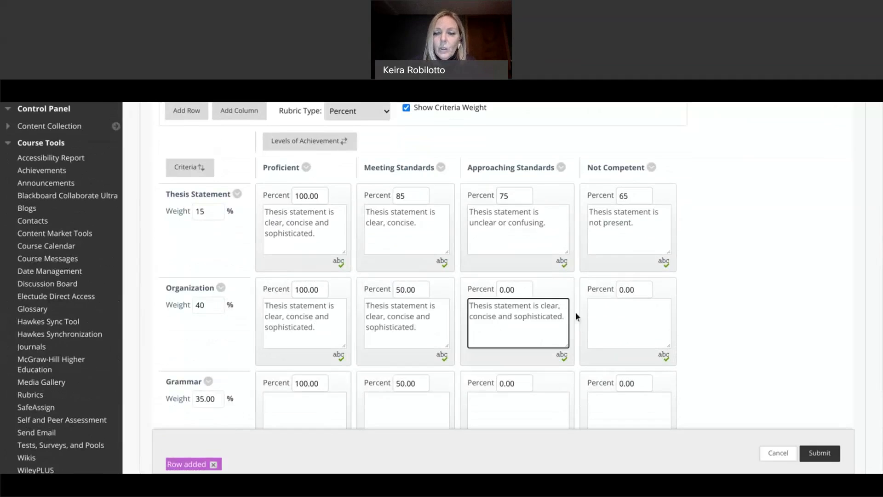
pyautogui.click(599, 310)
pyautogui.write('Thesis statement is clear, concise and sophisticated.')
# Fill all four Grammar descriptions with the same placeholder text, "Thesis statement is clear, concise and sophisticated."
pyautogui.scroll(-4, 599, 310)
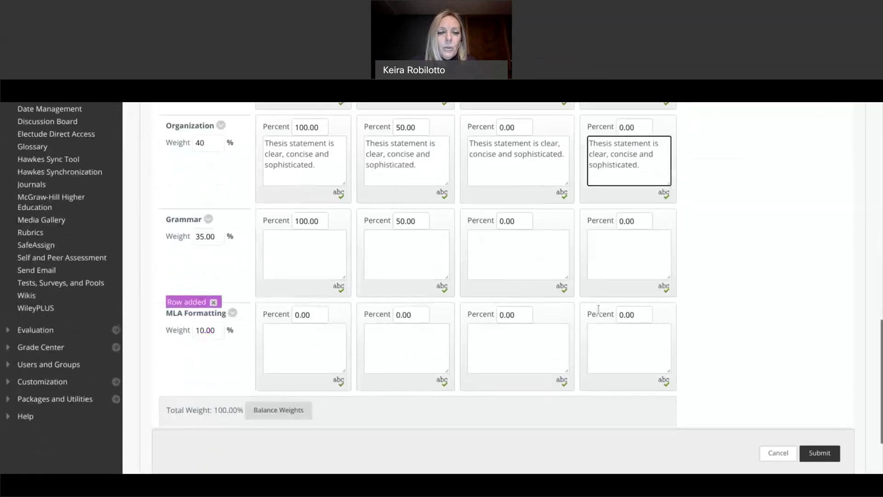
pyautogui.click(300, 238)
pyautogui.write('Thesis statement is clear, concise and sophisticated.')
pyautogui.click(365, 236)
pyautogui.write('Thesis statement is clear, concise and sophisticated.')
pyautogui.click(503, 240)
pyautogui.write('Thesis statement is clear, concise and sophisticated.')
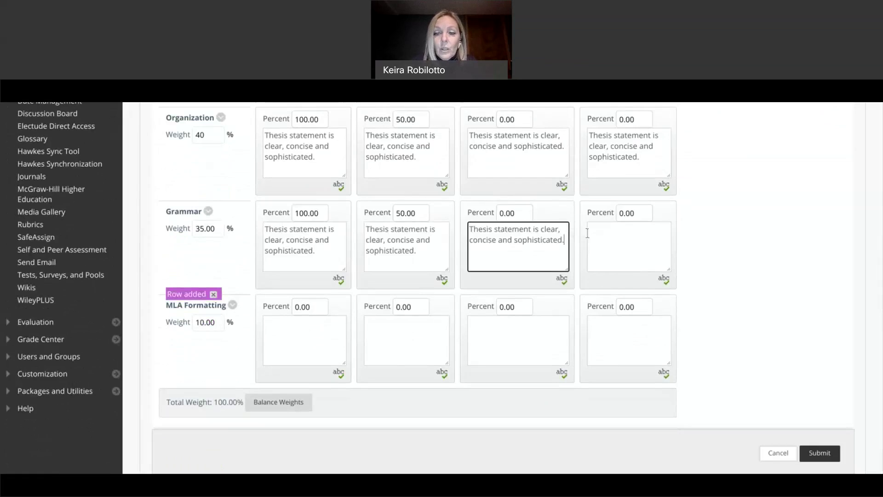
pyautogui.click(587, 232)
pyautogui.write('Thesis statement is clear, concise and sophisticated.')
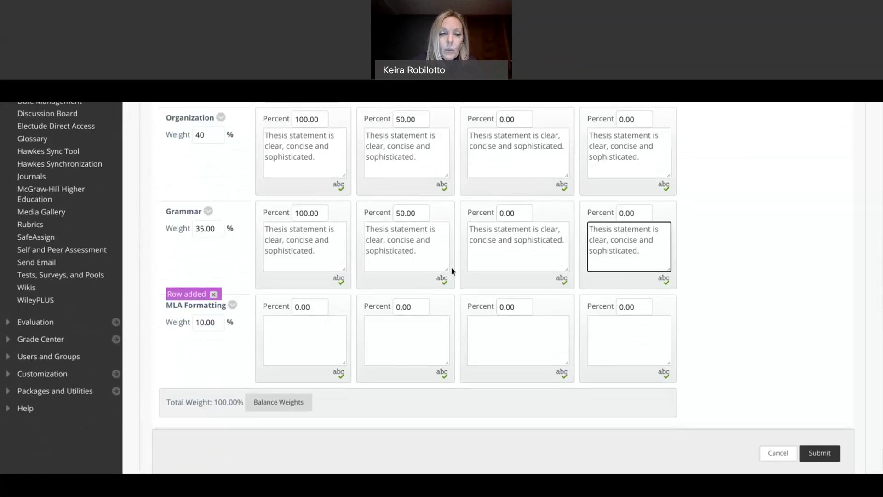
# Fill all four MLA Formatting descriptions with the placeholder text "Thesis statement is clear, concise and sophisticated."
pyautogui.click(309, 331)
pyautogui.write('Thesis statement is clear, concise and sophisticated.')
pyautogui.click(368, 332)
pyautogui.write('Thesis statement is clear, concise and sophisticated.')
pyautogui.click(483, 337)
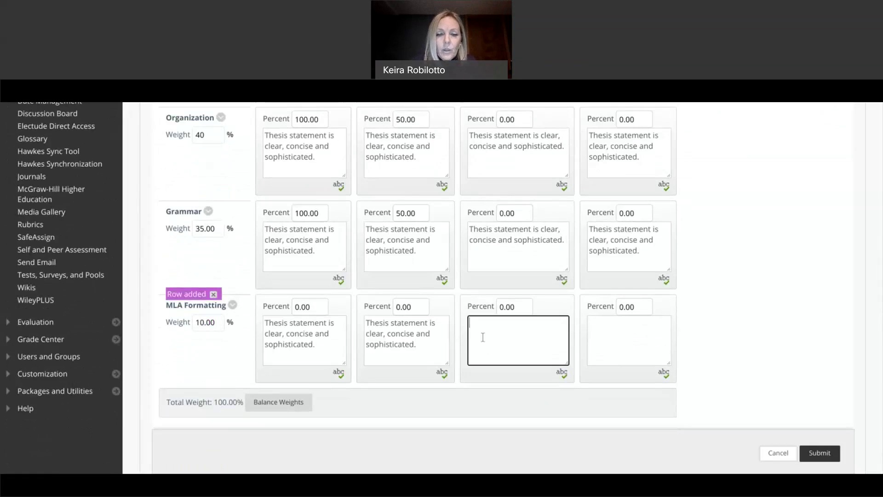
pyautogui.write('Thesis statement is clear, concise and sophisticated.')
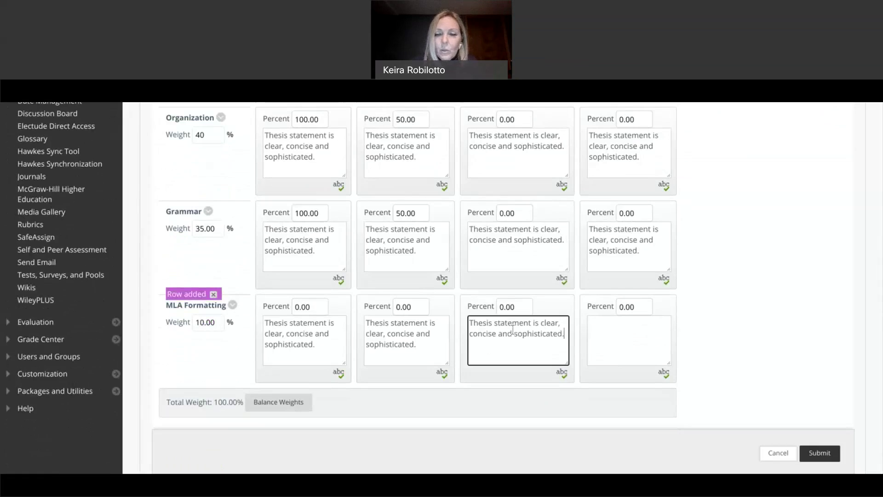
pyautogui.click(604, 324)
pyautogui.write('Thesis statement is clear, concise and sophisticated.')
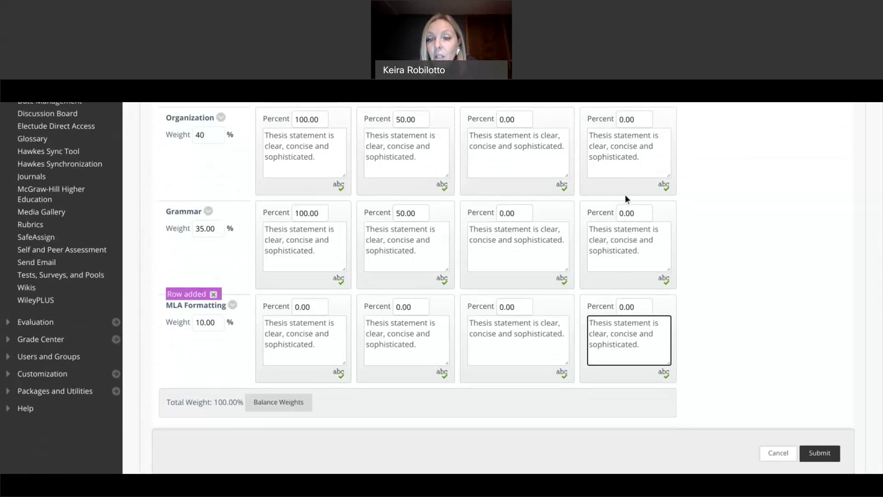
# Set the Organization percentages to 85 for Meeting Standards and 75 for Approaching Standards
pyautogui.scroll(2, 617, 171)
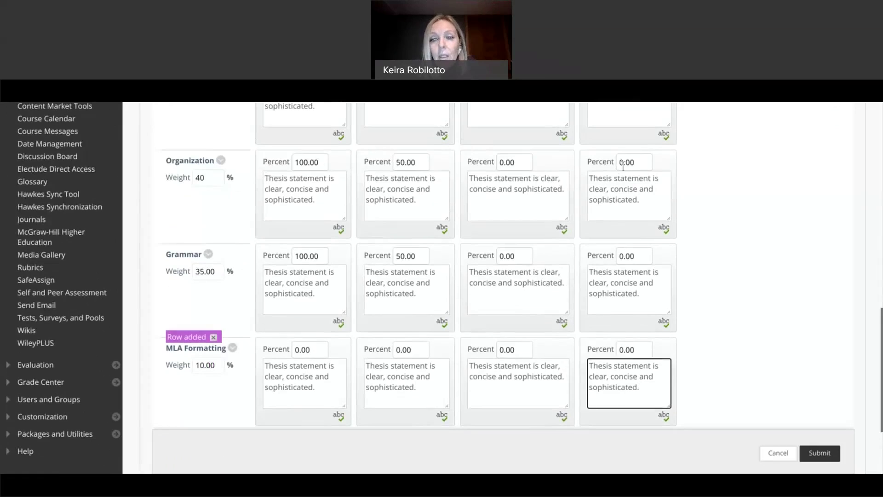
pyautogui.click(623, 167)
pyautogui.click(506, 164)
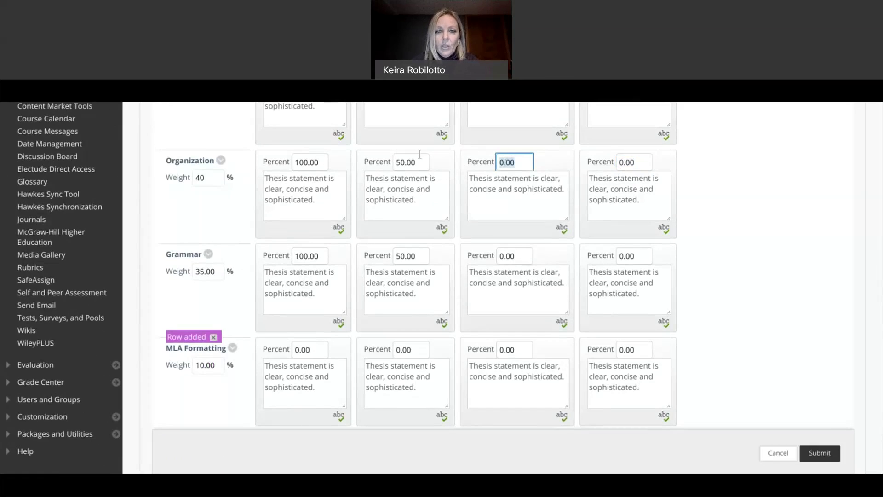
pyautogui.scroll(4, 409, 159)
pyautogui.scroll(-3, 410, 159)
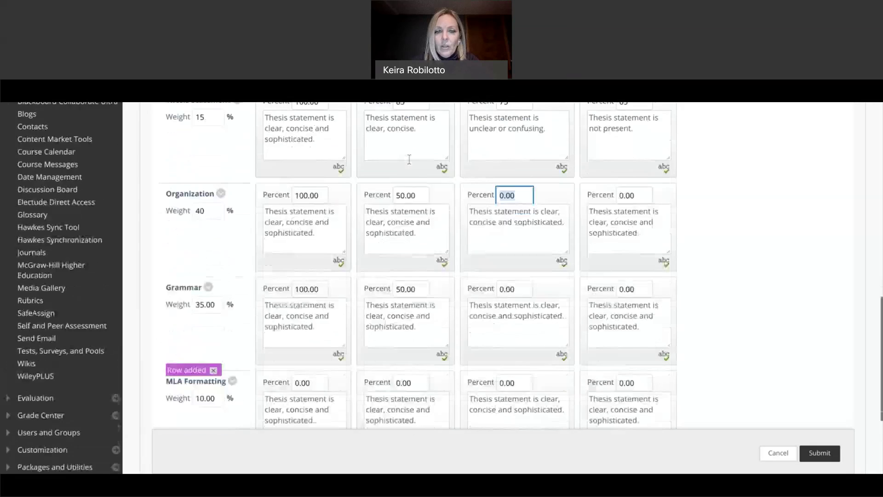
pyautogui.click(406, 193)
pyautogui.write('85')
pyautogui.click(509, 193)
pyautogui.write('75')
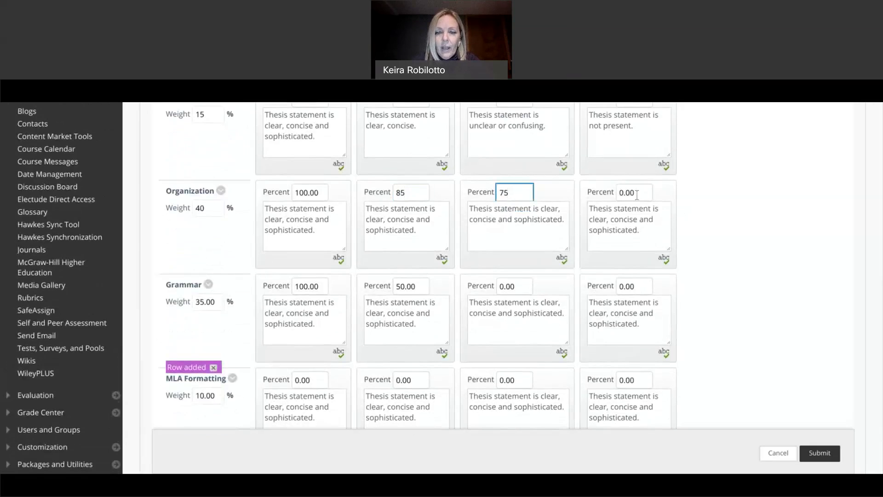
# Set the Grammar percentages to 75 for Approaching Standards and 85 for Meeting Standards
pyautogui.click(514, 282)
pyautogui.doubleClick(514, 282)
pyautogui.write('75')
pyautogui.doubleClick(402, 287)
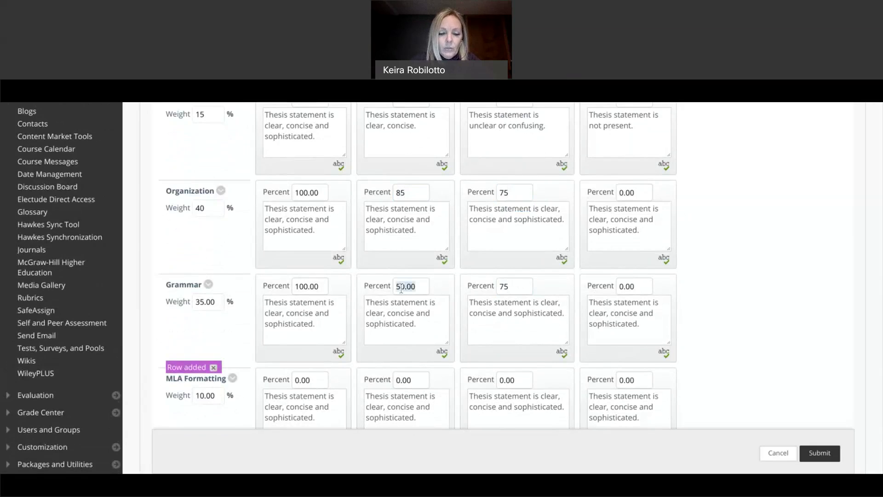
pyautogui.write('85')
# Set the MLA Formatting percentages to 85 for Meeting Standards and 75 for Approaching Standards
pyautogui.click(403, 378)
pyautogui.doubleClick(403, 380)
pyautogui.write('85')
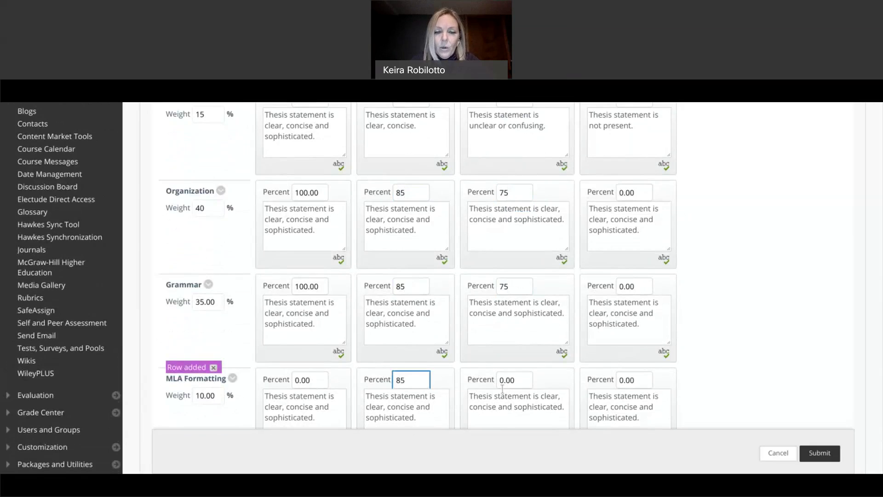
pyautogui.click(506, 381)
pyautogui.doubleClick(506, 380)
pyautogui.write('75')
# Add a new criterion row to the rubric and rename it Citations
pyautogui.scroll(-3, 571, 384)
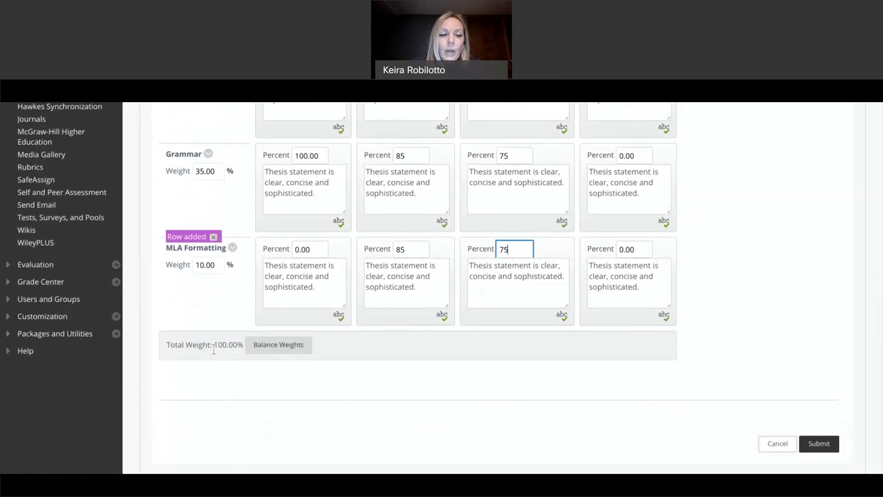
pyautogui.scroll(2, 225, 350)
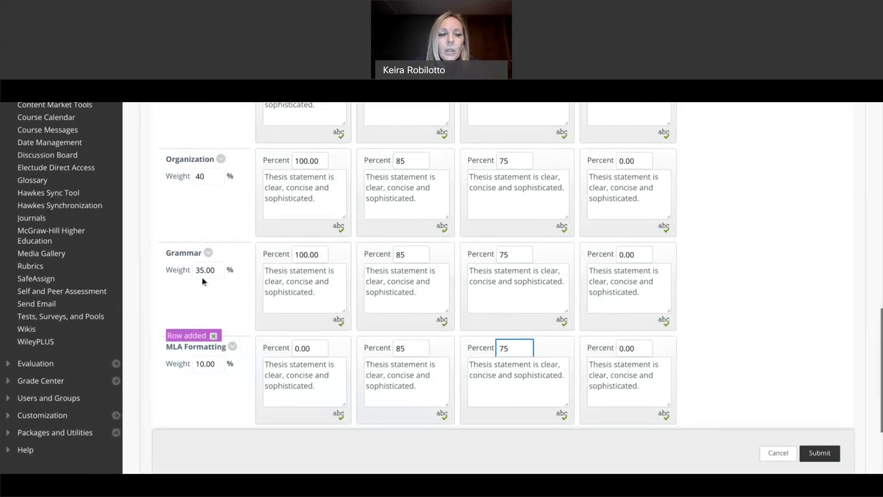
pyautogui.scroll(3, 202, 275)
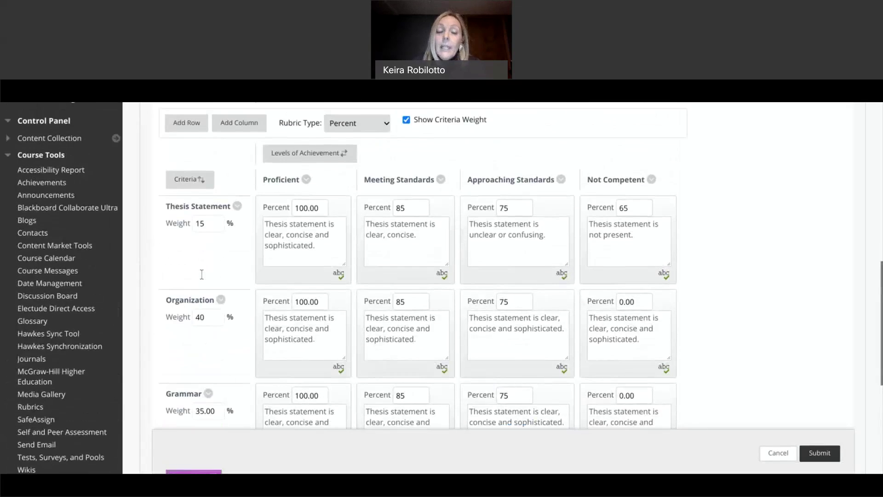
pyautogui.scroll(1, 201, 275)
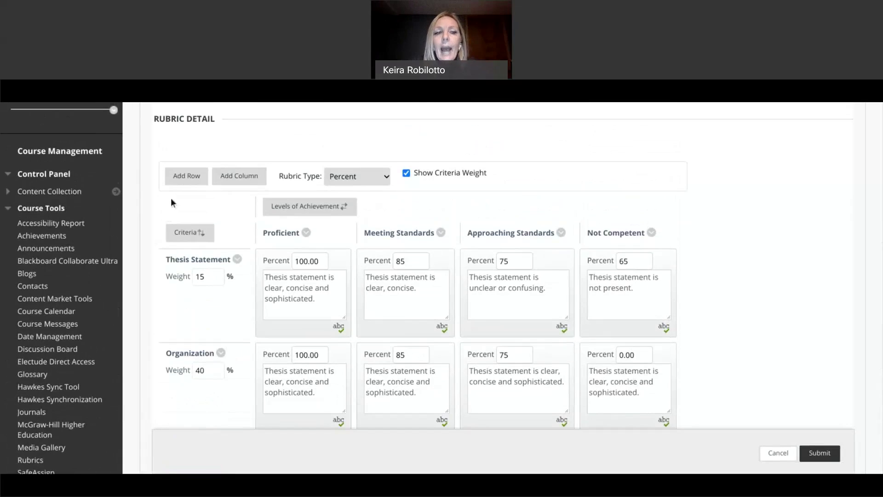
pyautogui.click(187, 179)
pyautogui.click(212, 226)
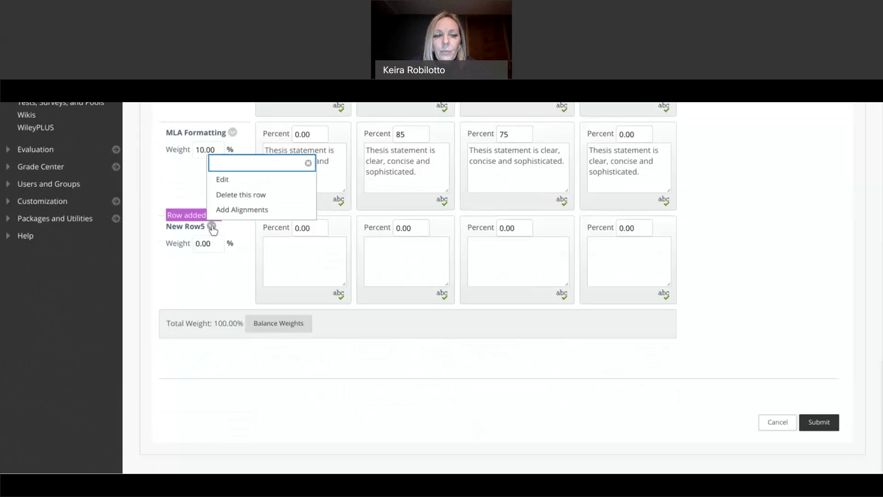
pyautogui.click(220, 180)
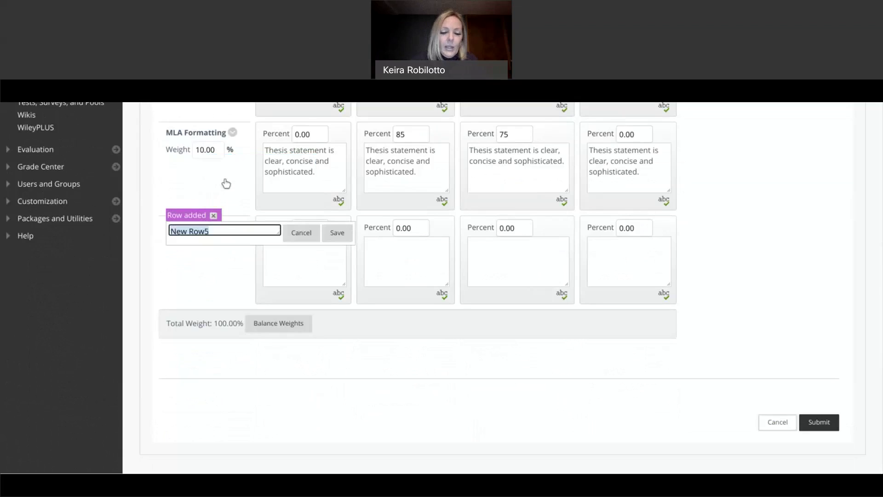
pyautogui.write('Cita')
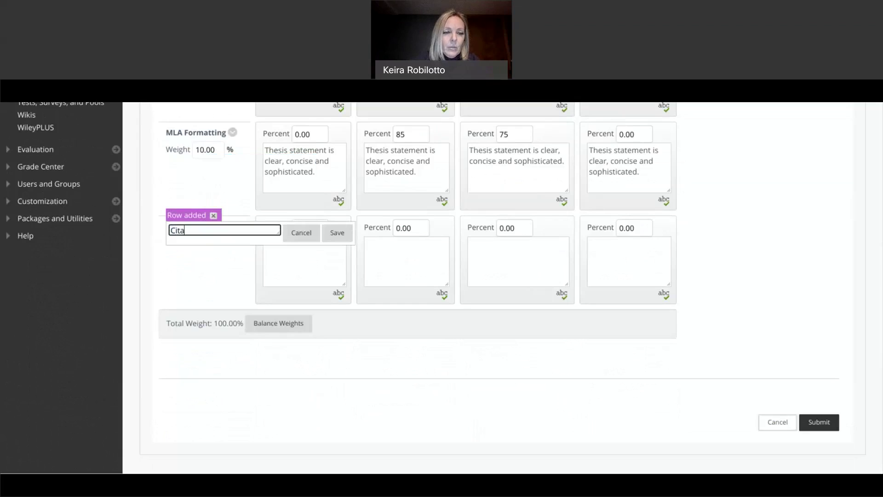
pyautogui.write('tion')
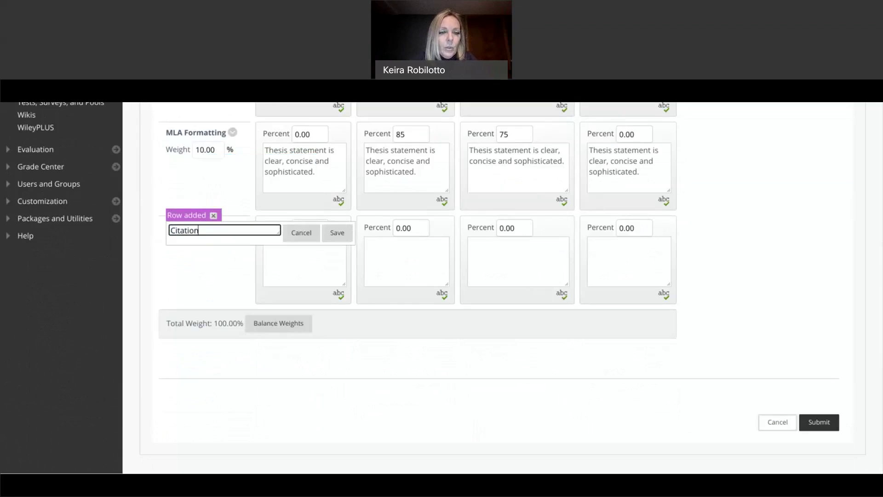
pyautogui.write('s')
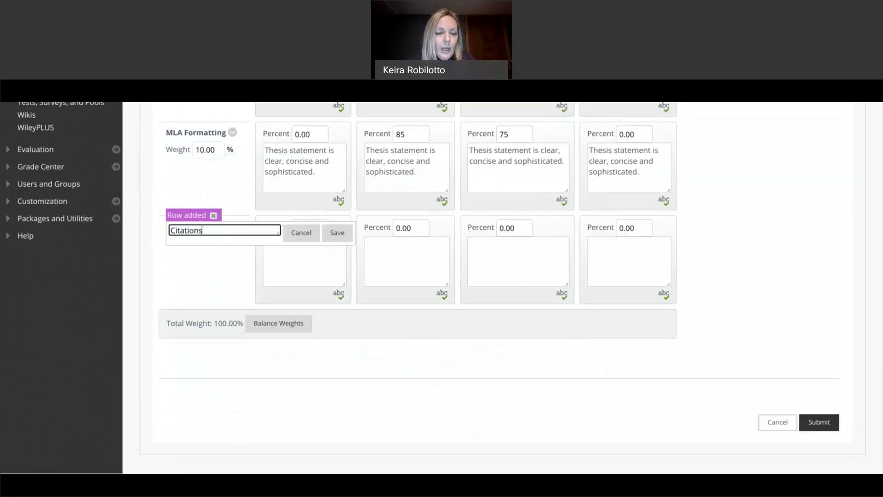
pyautogui.click(336, 233)
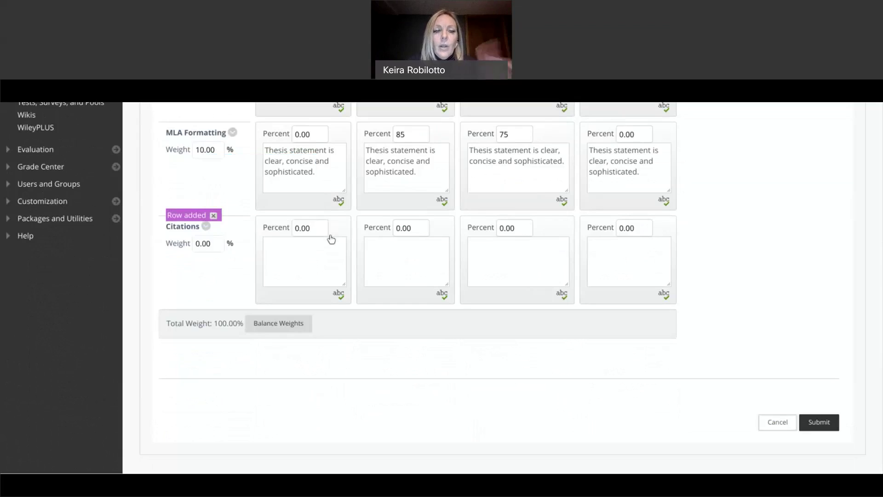
# Set the weights of both the Citations and MLA Formatting criteria to 5%
pyautogui.doubleClick(199, 244)
pyautogui.write('5')
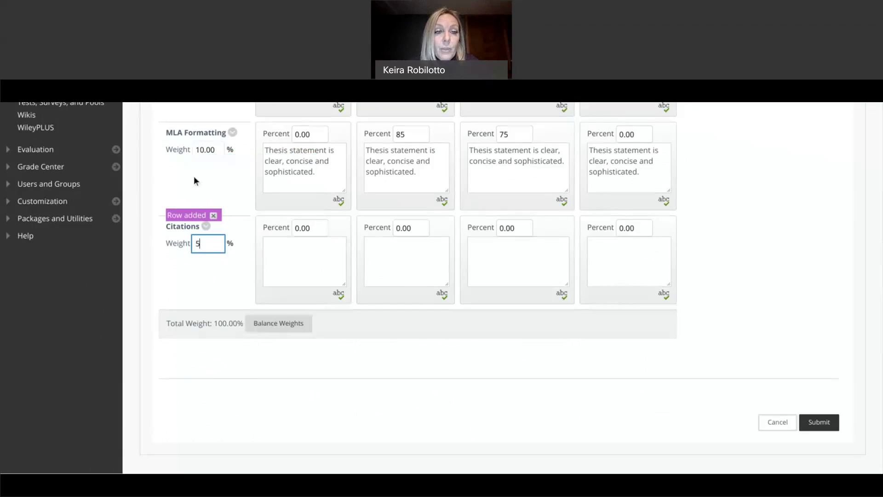
pyautogui.click(196, 158)
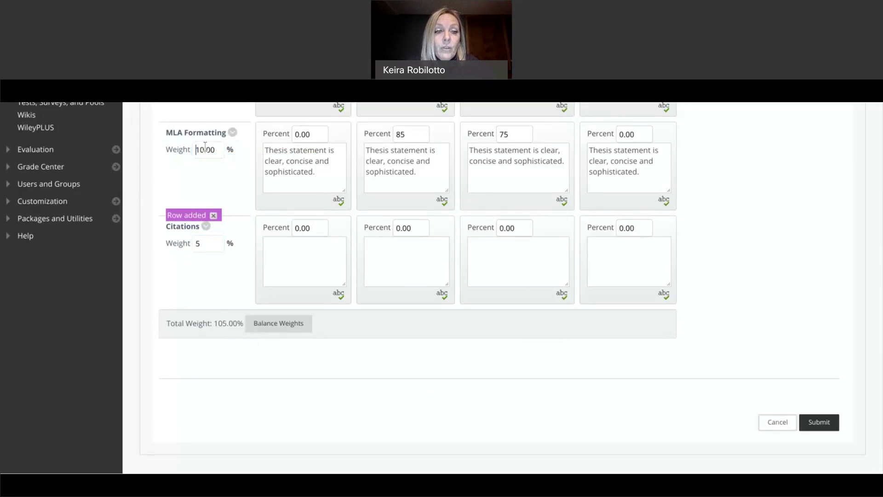
pyautogui.press('Delete')
pyautogui.press('Delete')
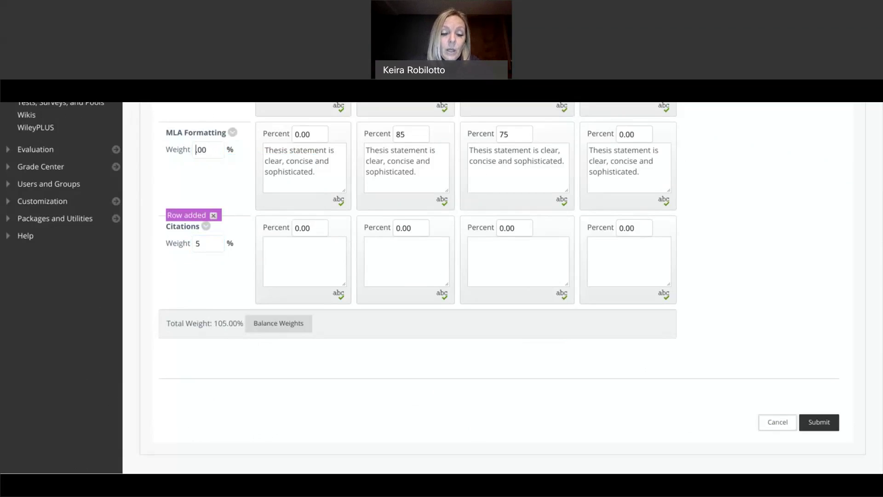
pyautogui.write('5')
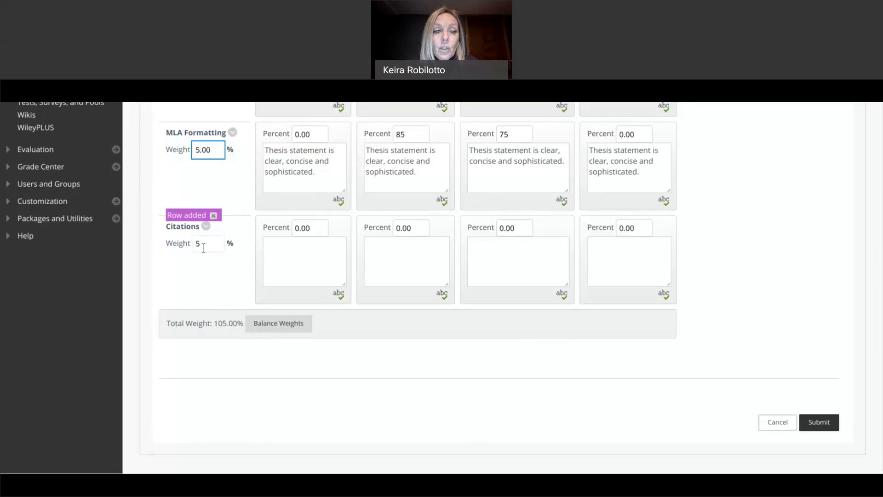
pyautogui.click(203, 246)
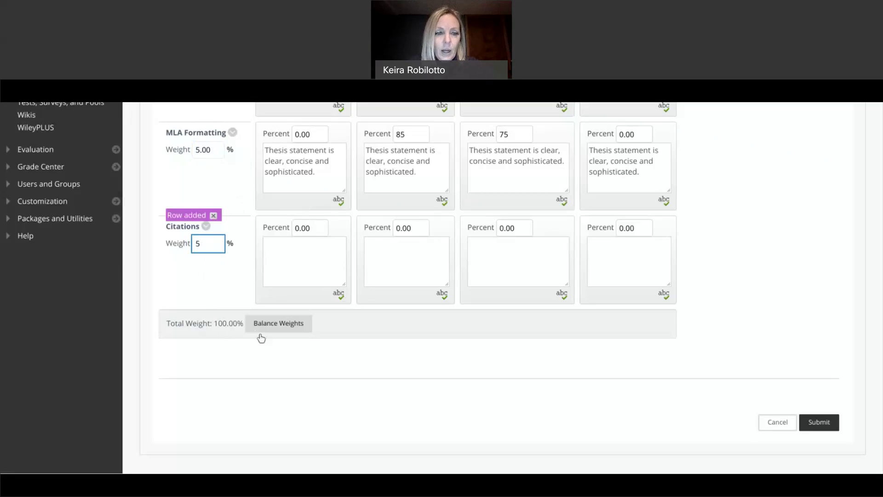
# Delete the Citations row and set the MLA Formatting weight to 10%
pyautogui.click(206, 228)
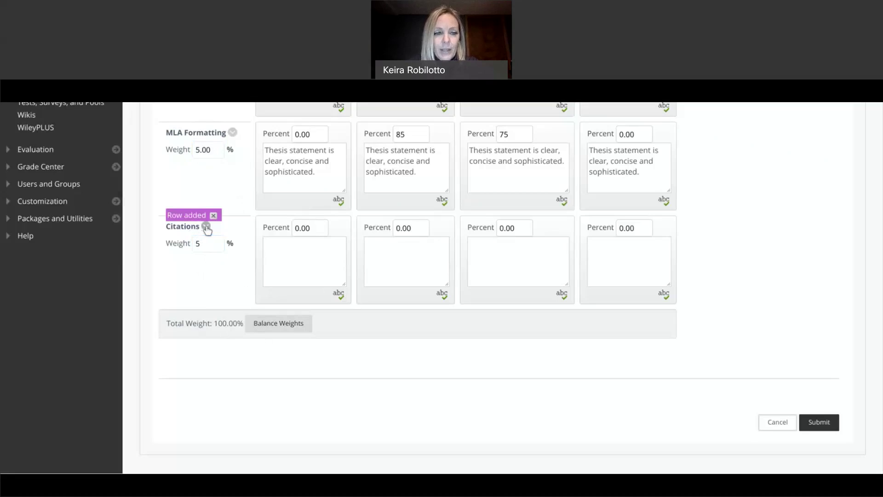
pyautogui.click(206, 228)
pyautogui.click(208, 194)
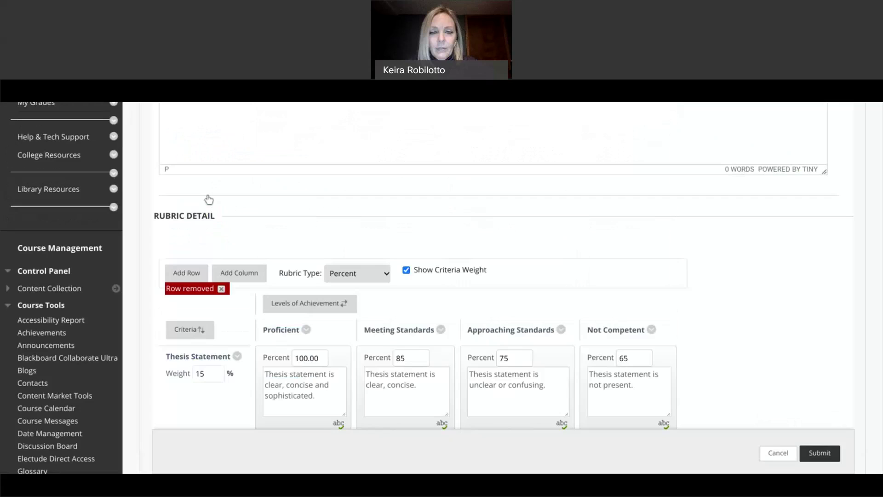
pyautogui.scroll(-10, 208, 197)
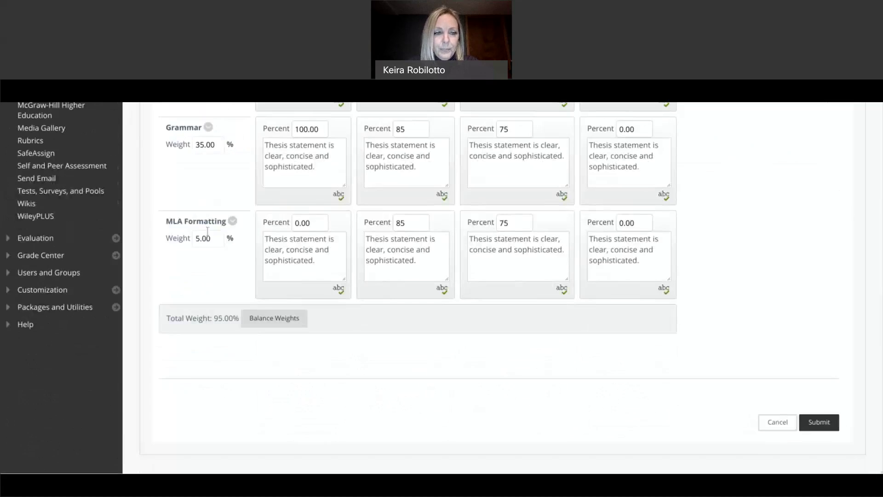
pyautogui.tripleClick(201, 236)
pyautogui.write('10')
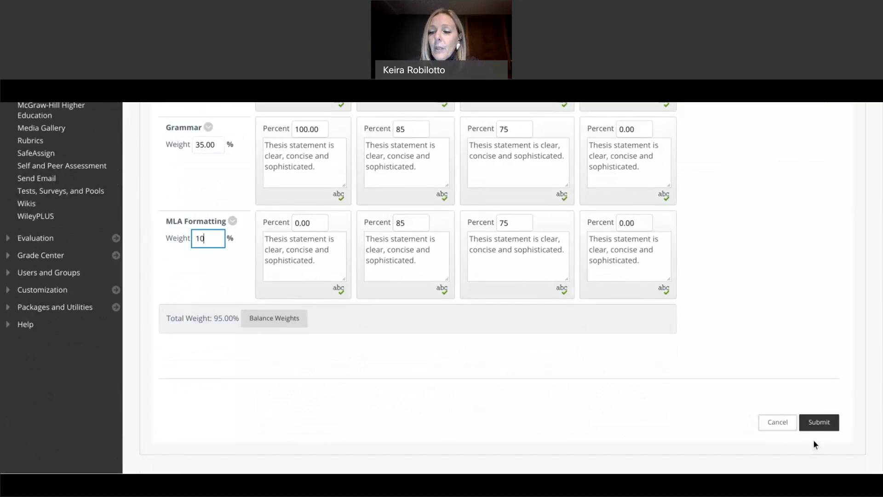
# Set the MLA Formatting percentage for Proficient to 100 and submit the rubric
pyautogui.click(811, 427)
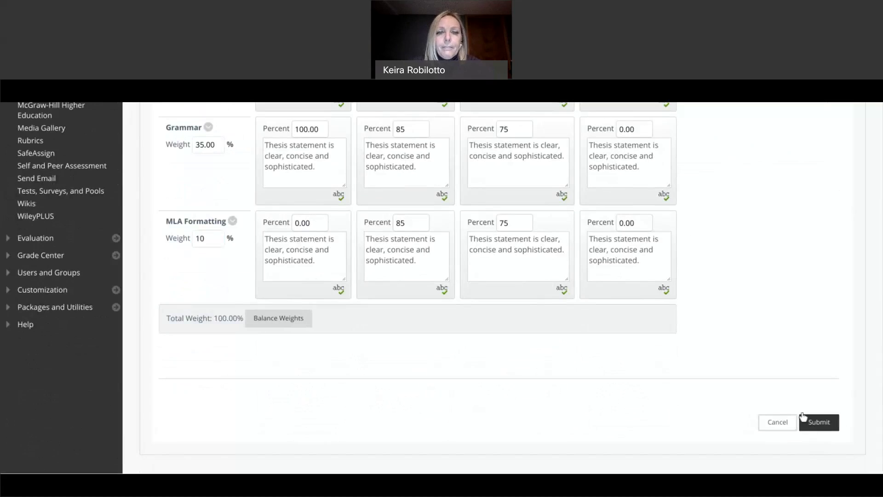
pyautogui.click(545, 118)
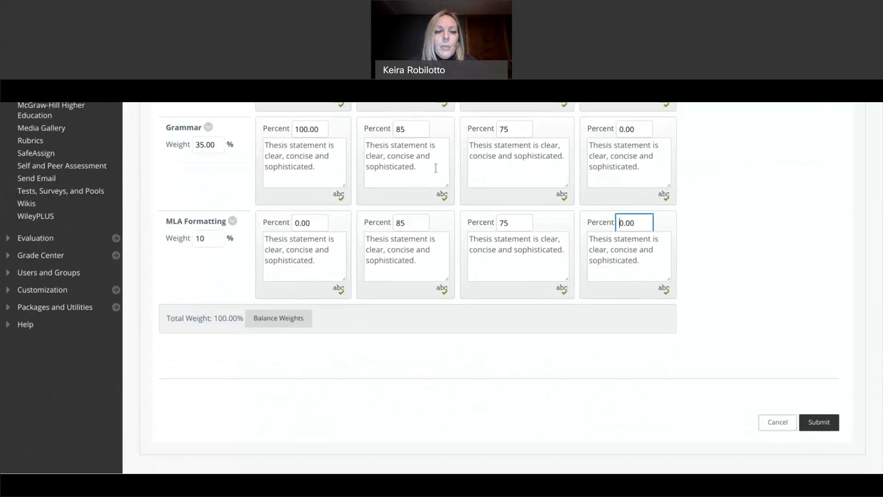
pyautogui.doubleClick(295, 226)
pyautogui.write('100')
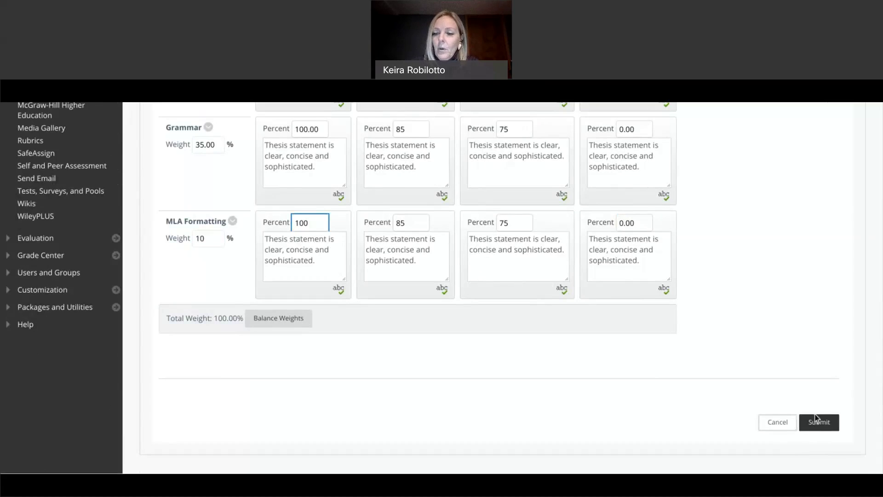
pyautogui.click(819, 422)
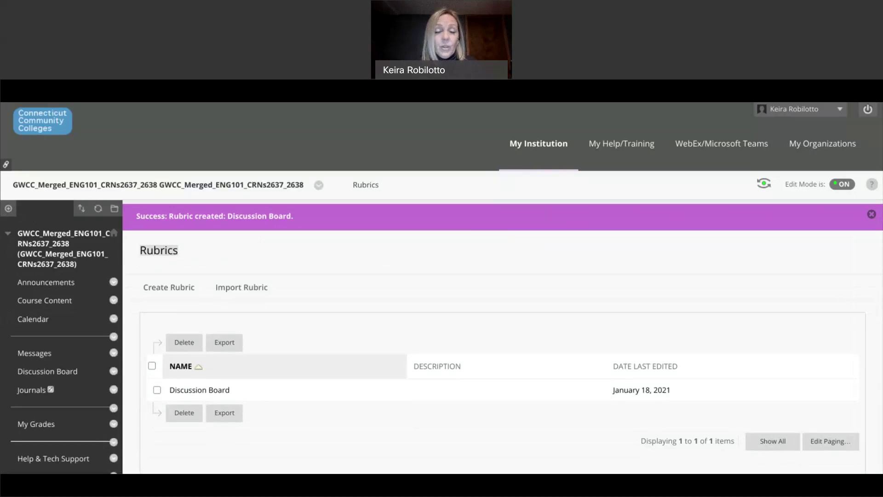
# Start a new forum in the course's Discussion Board and name it Test
pyautogui.scroll(-1, 442, 289)
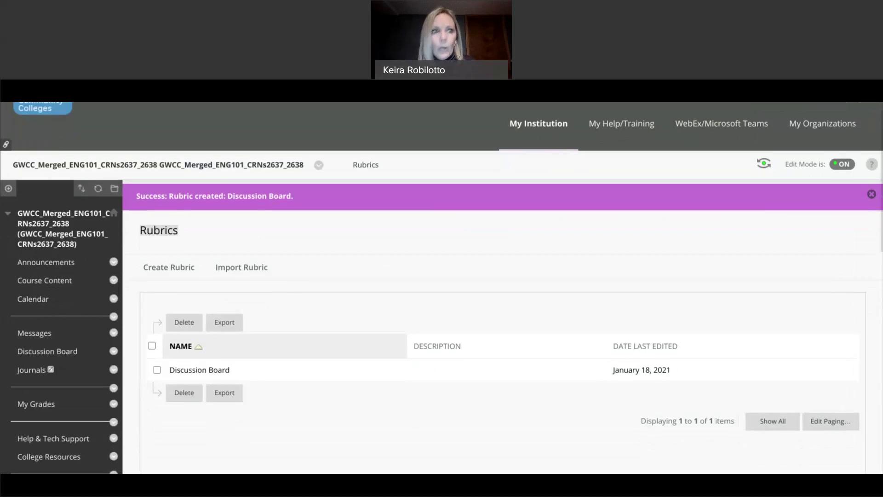
pyautogui.click(72, 352)
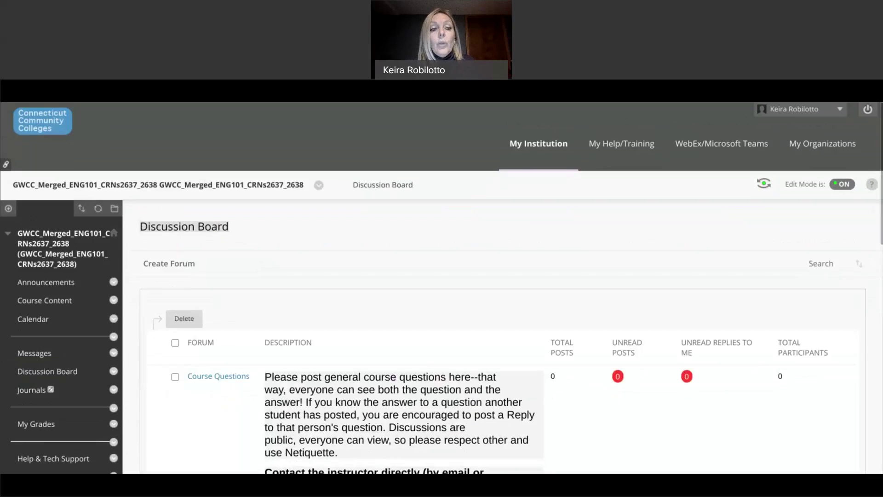
pyautogui.click(163, 268)
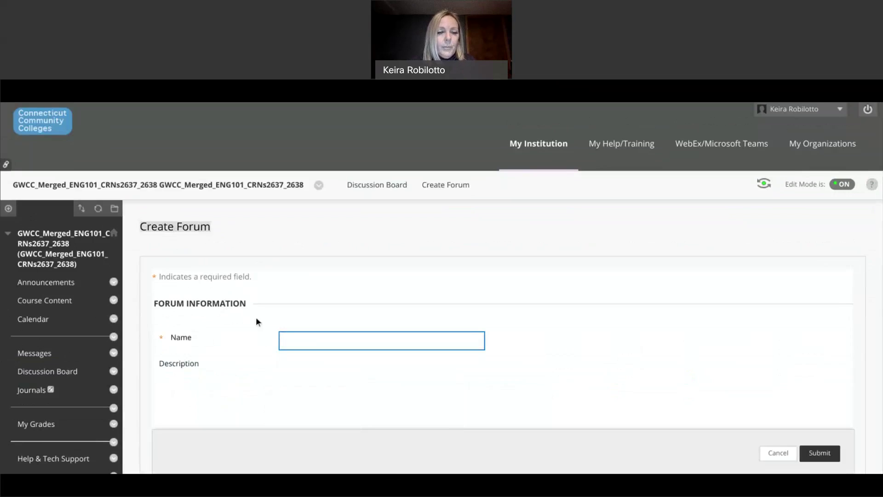
pyautogui.write('Test')
# Set the forum to be graded as a whole discussion forum with 100 points possible
pyautogui.scroll(-2, 534, 306)
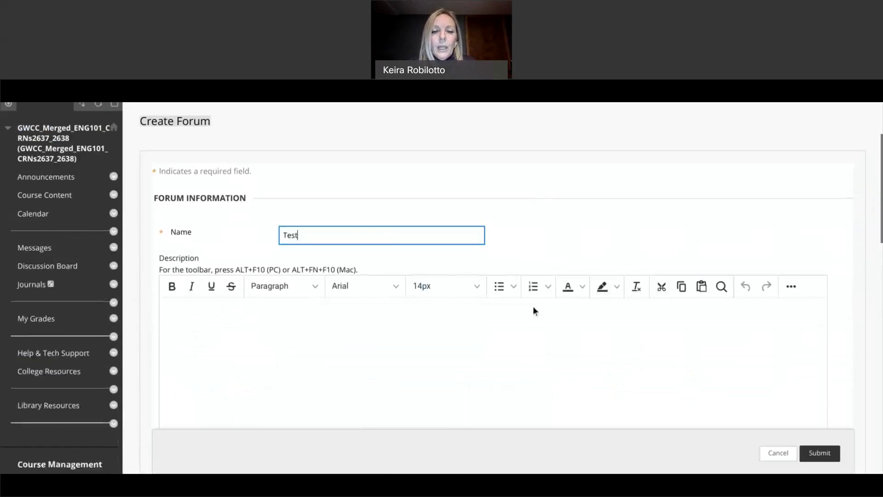
pyautogui.scroll(-4, 372, 375)
pyautogui.scroll(-5, 371, 376)
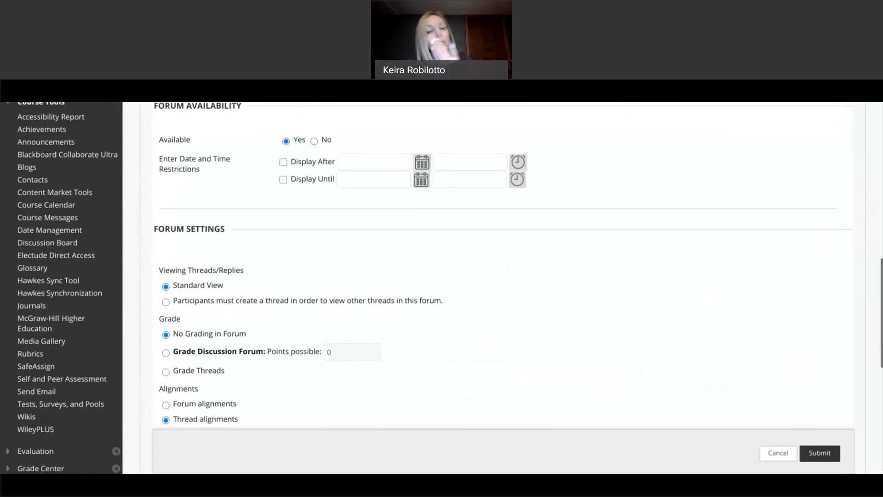
pyautogui.scroll(3, 195, 292)
pyautogui.scroll(-2, 195, 292)
pyautogui.scroll(-2, 195, 292)
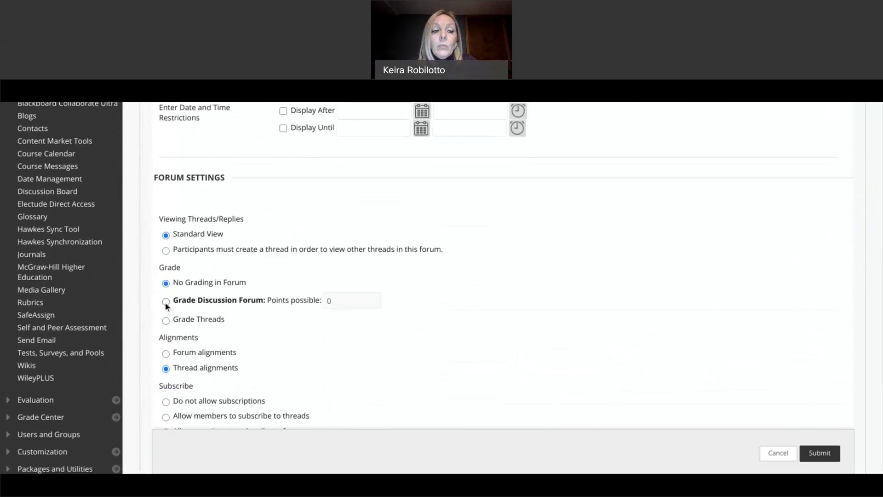
pyautogui.click(165, 302)
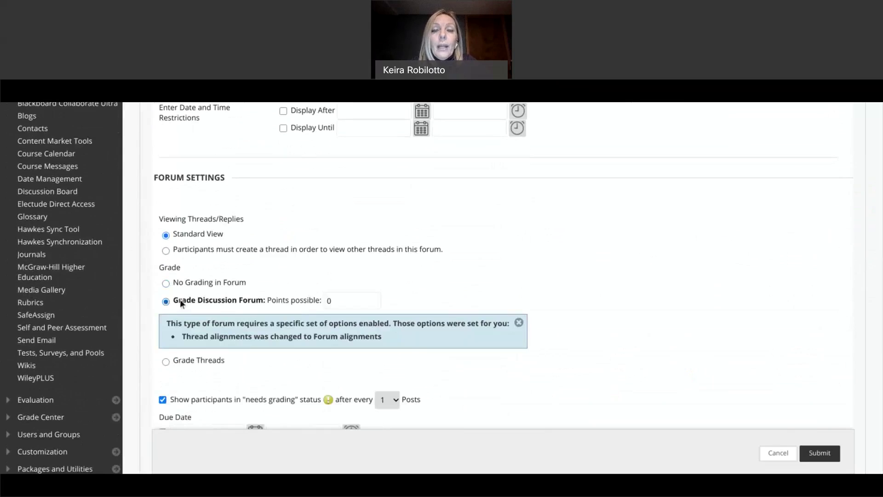
pyautogui.click(342, 299)
pyautogui.press('BackSpace')
pyautogui.write('100')
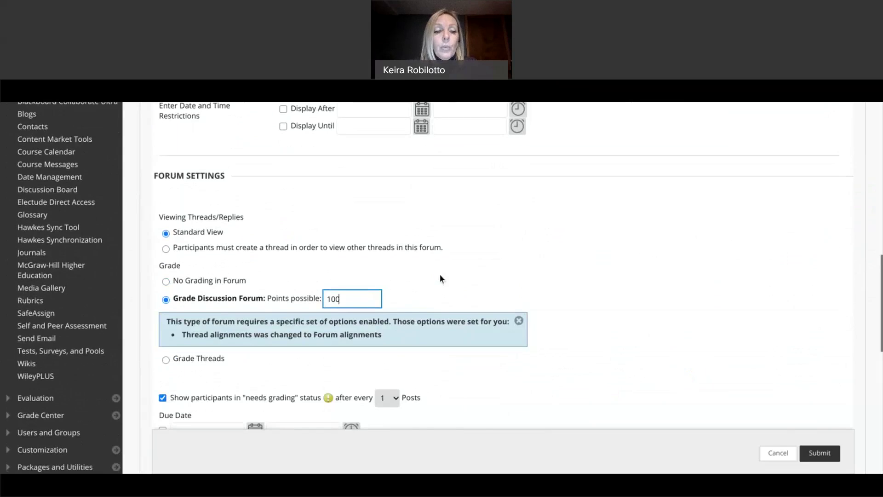
# Set the forum's due date to 01/20/2021
pyautogui.scroll(-2, 440, 274)
pyautogui.scroll(-1, 440, 274)
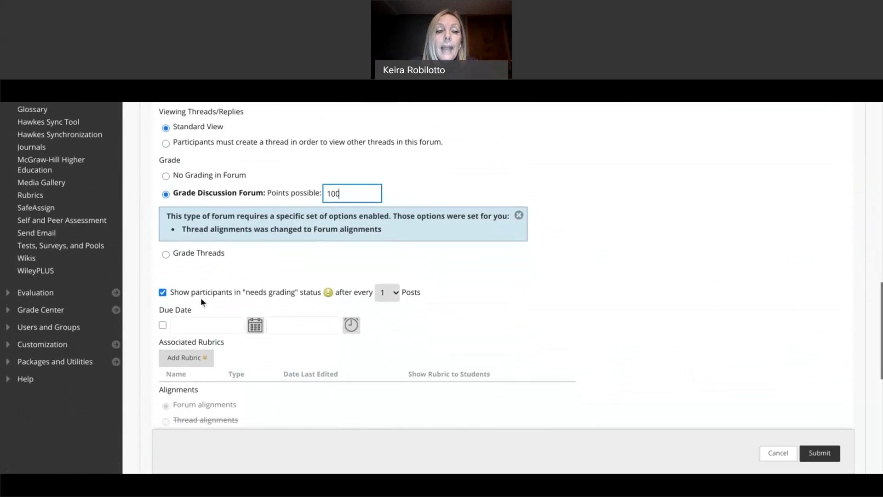
pyautogui.click(255, 325)
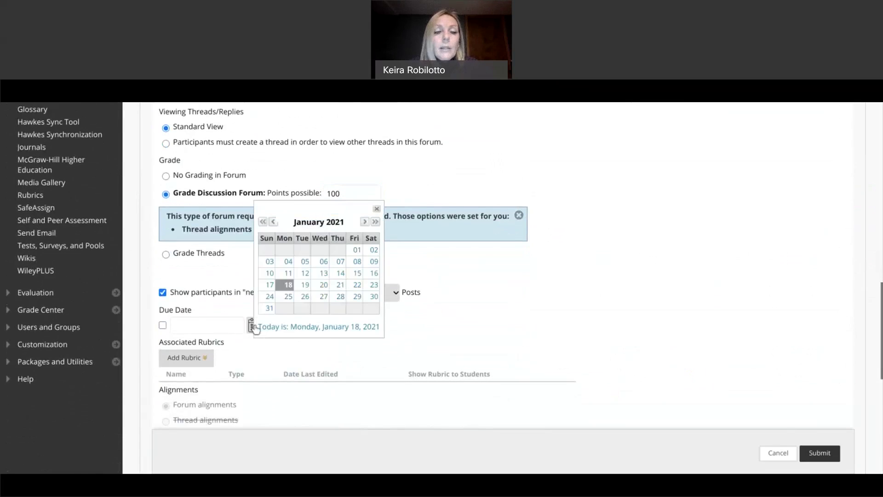
pyautogui.click(325, 285)
# Associate the existing Discussion Board rubric with the forum for grading
pyautogui.scroll(-1, 279, 352)
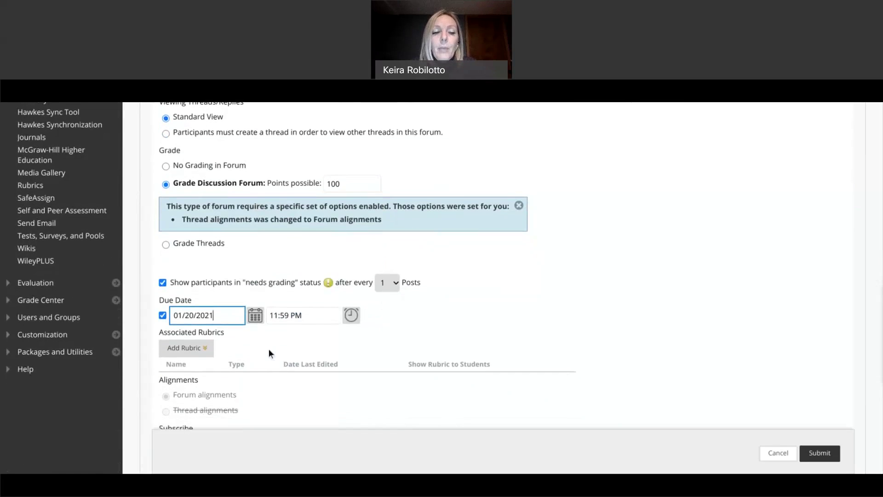
pyautogui.click(196, 349)
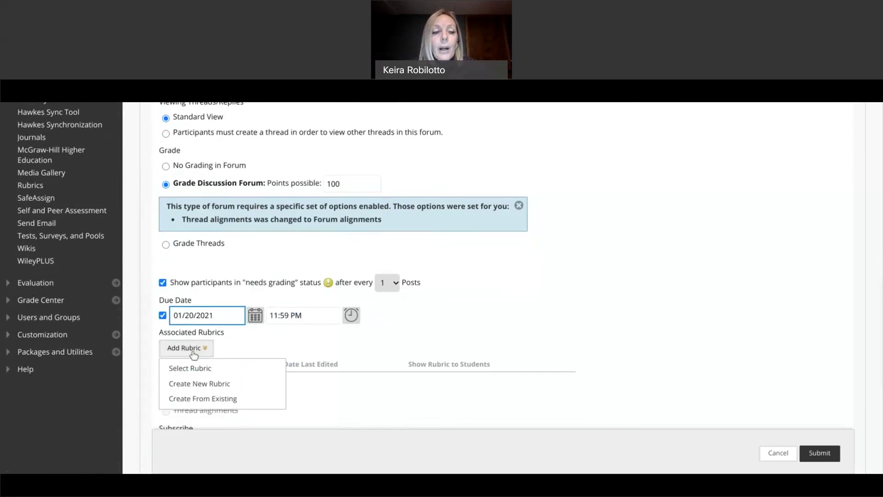
pyautogui.click(193, 370)
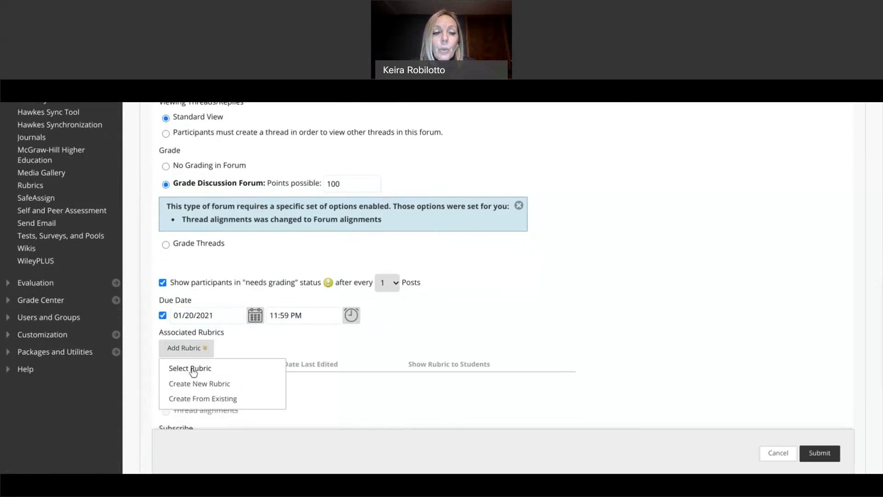
pyautogui.click(193, 370)
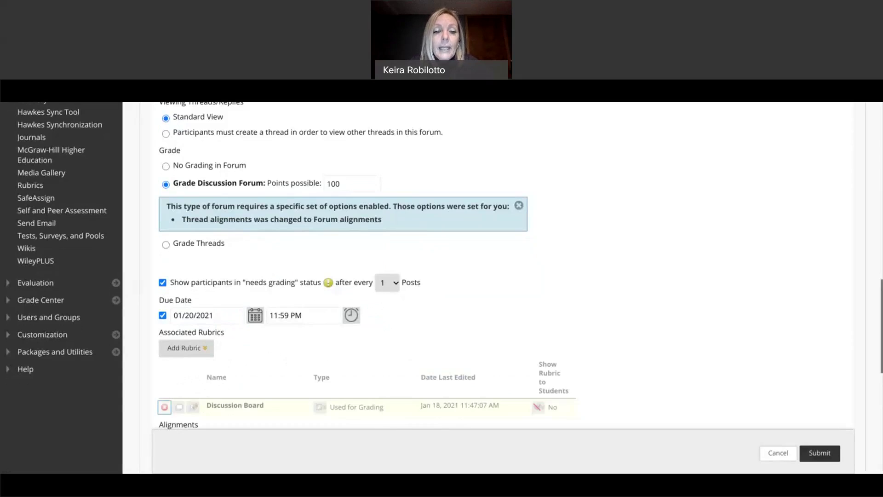
# Set the Discussion Board rubric's visibility to students to Yes (With Rubric Scores)
pyautogui.scroll(-2, 515, 302)
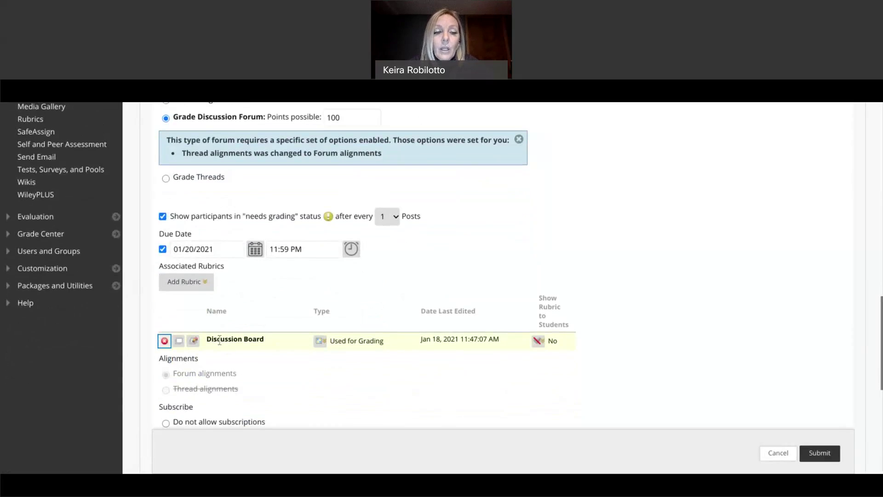
pyautogui.click(320, 341)
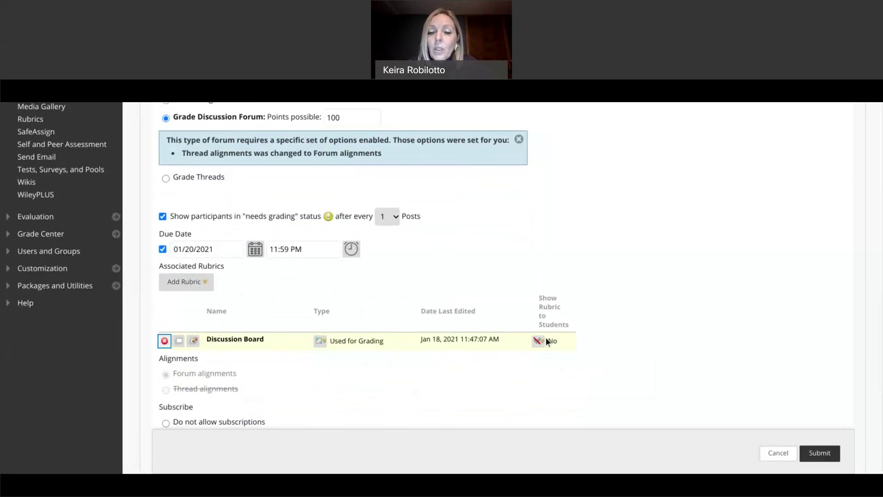
pyautogui.moveTo(544, 343)
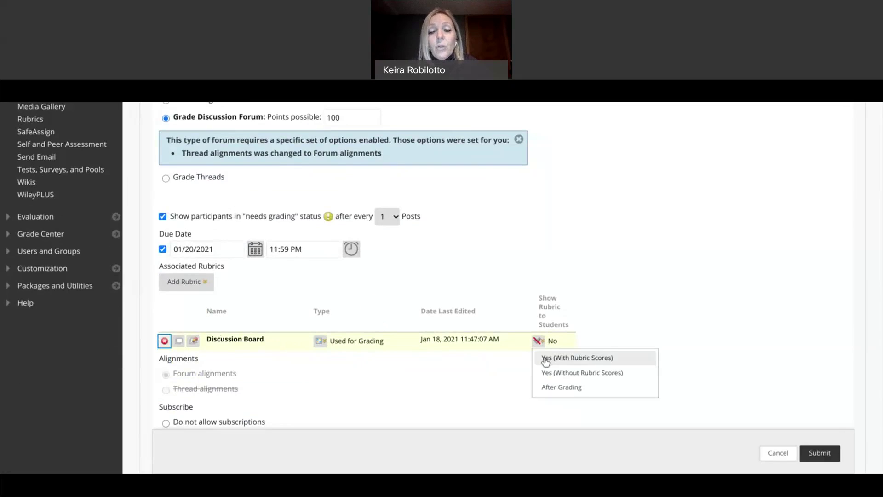
pyautogui.click(546, 362)
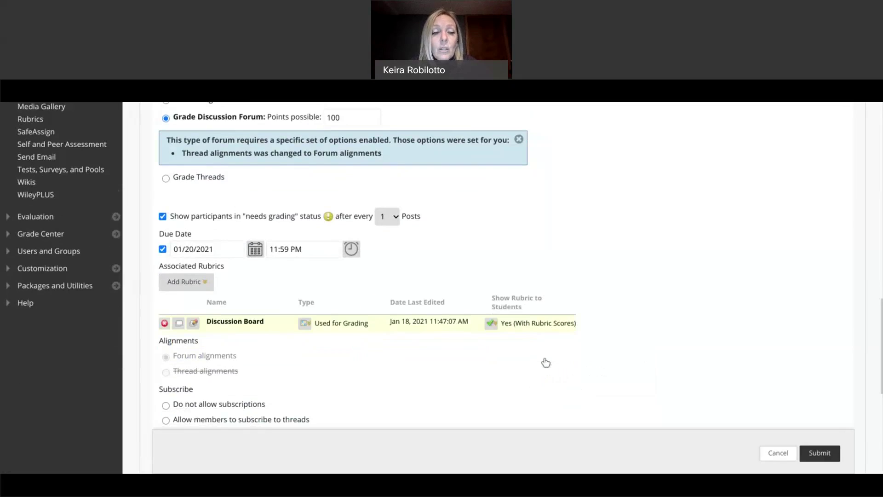
# Submit the forum with the remaining settings at their defaults and dismiss the success message
pyautogui.scroll(-6, 546, 363)
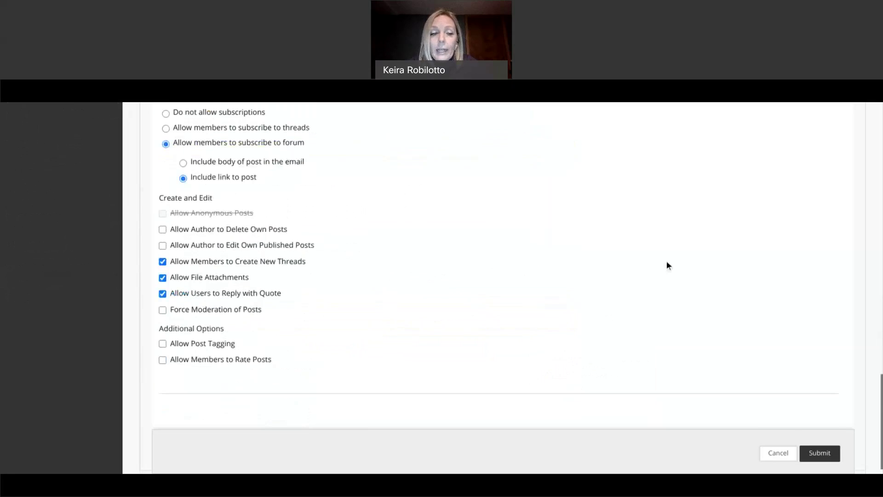
pyautogui.scroll(-1, 668, 266)
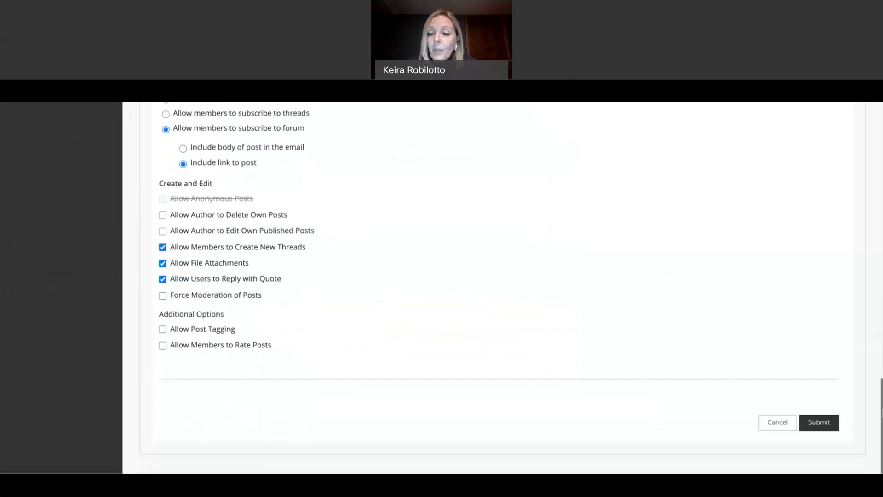
pyautogui.click(819, 422)
pyautogui.scroll(-5, 501, 285)
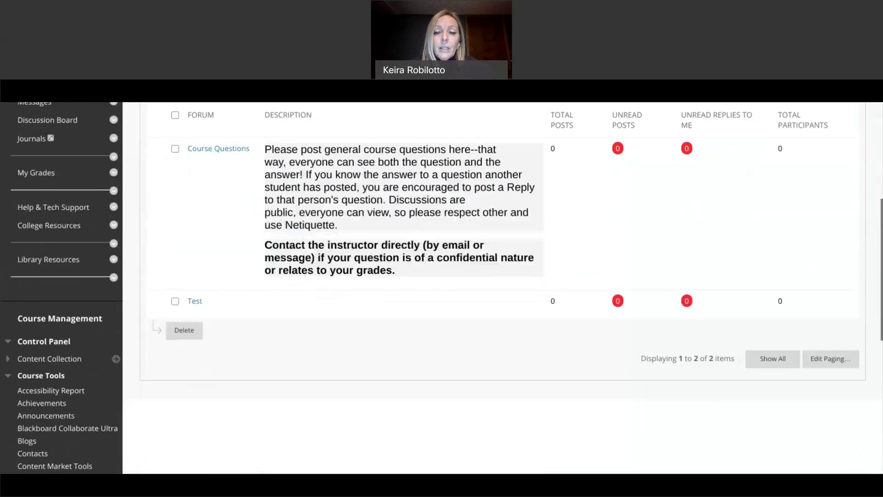
pyautogui.scroll(4, 674, 271)
pyautogui.scroll(-2, 675, 272)
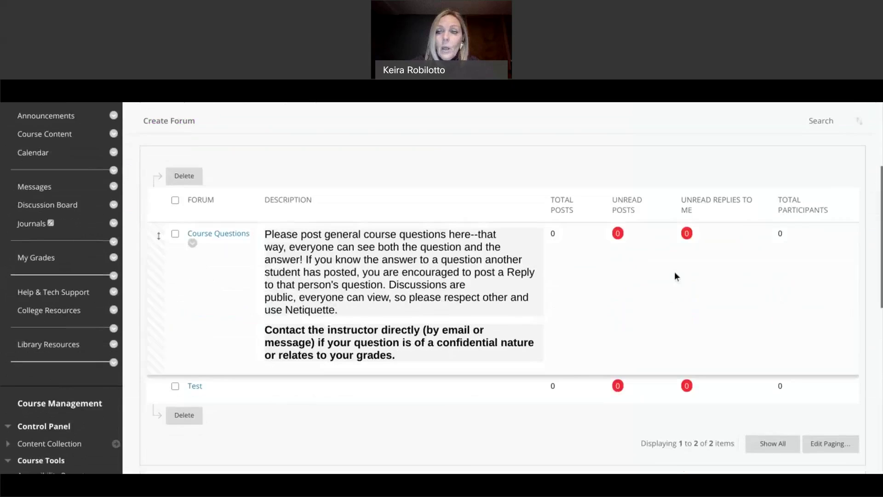
pyautogui.scroll(1, 675, 272)
pyautogui.scroll(2, 799, 291)
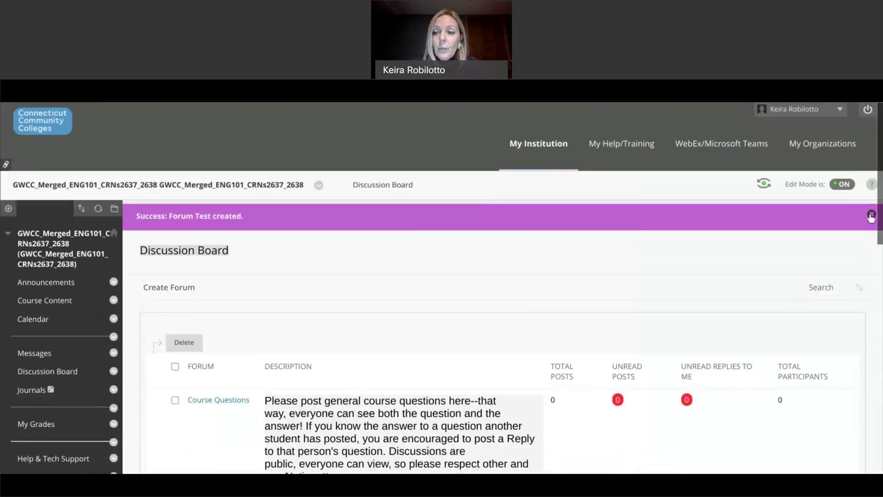
pyautogui.click(871, 215)
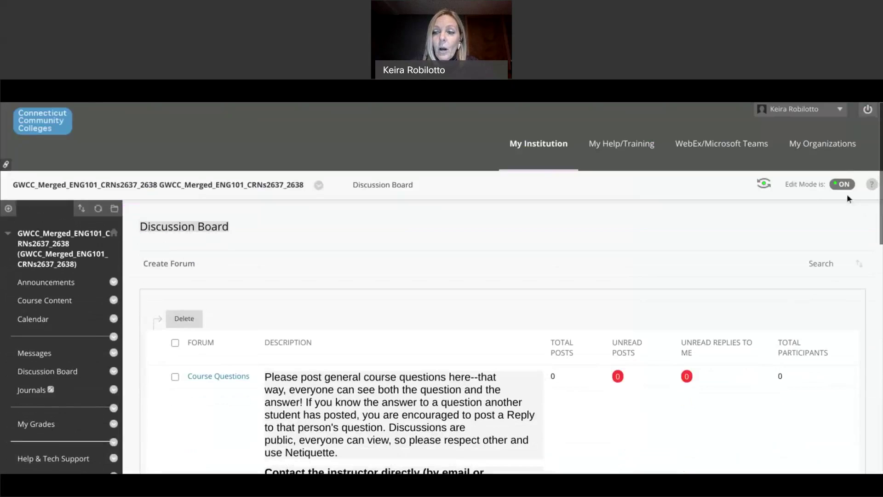
# Enter Student Preview mode and open the Test forum in the course's Discussion Board
pyautogui.click(764, 184)
pyautogui.scroll(-3, 765, 187)
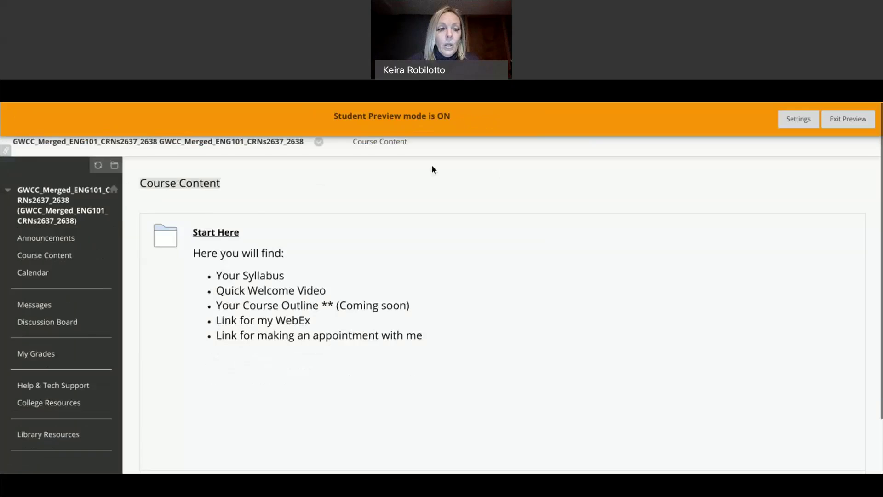
pyautogui.scroll(-3, 432, 166)
pyautogui.click(23, 271)
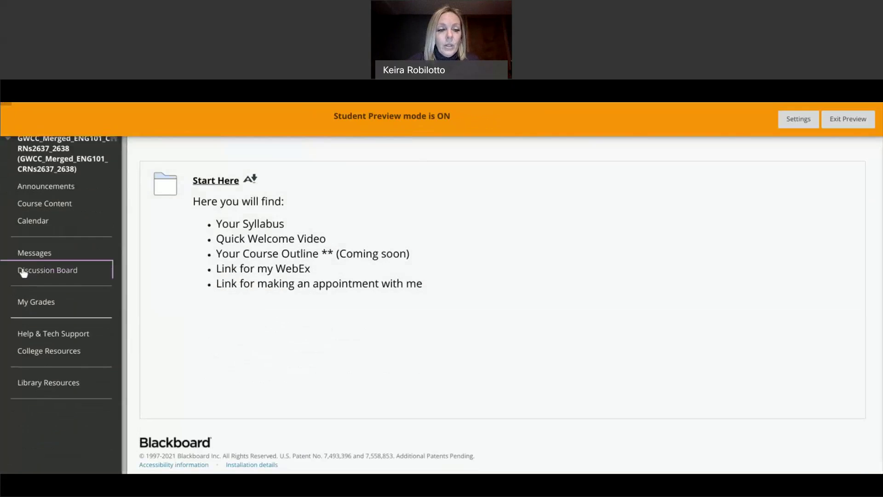
pyautogui.scroll(-2, 161, 338)
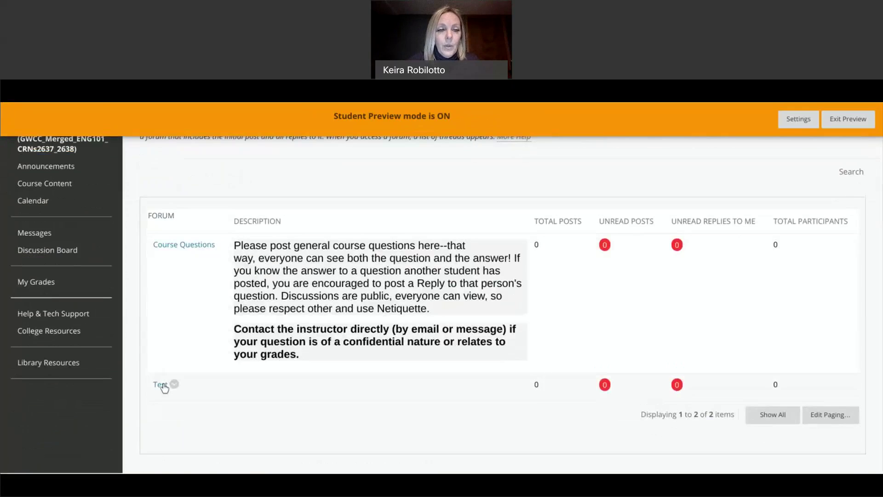
pyautogui.click(161, 385)
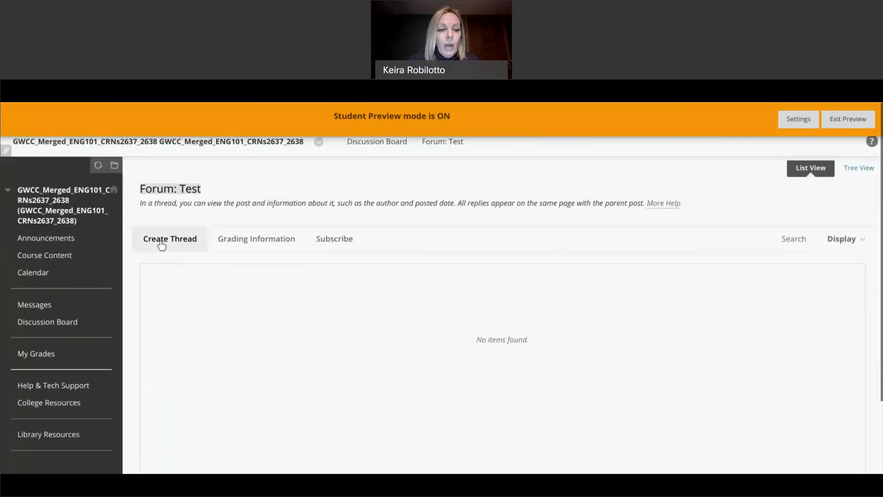
# Create a thread in the Test forum with subject "test" and message "TEST", submit it, and dismiss the success message
pyautogui.click(161, 244)
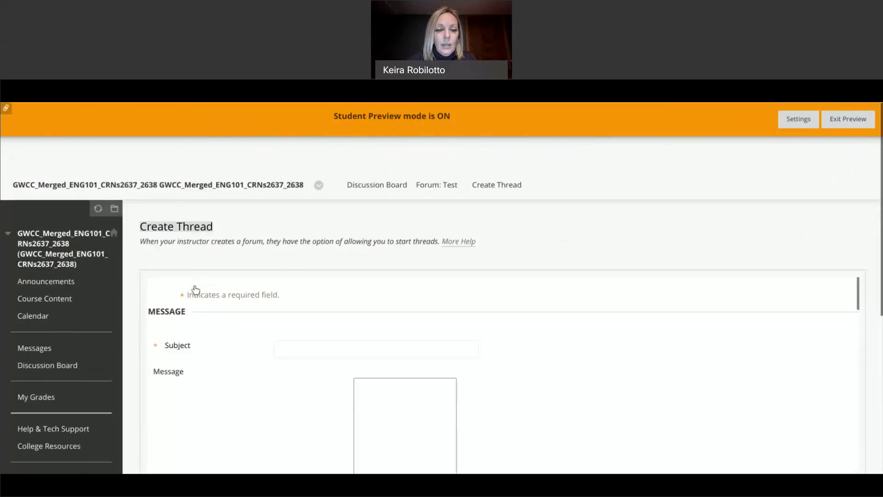
pyautogui.write('te')
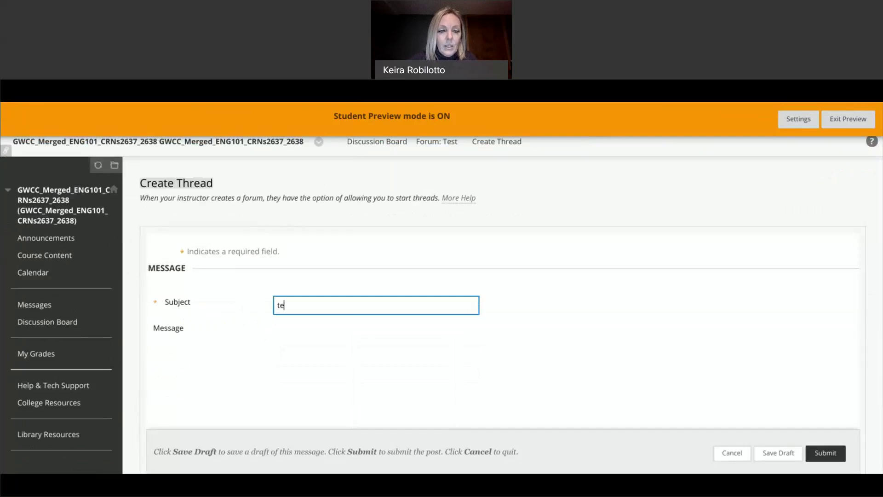
pyautogui.write('st')
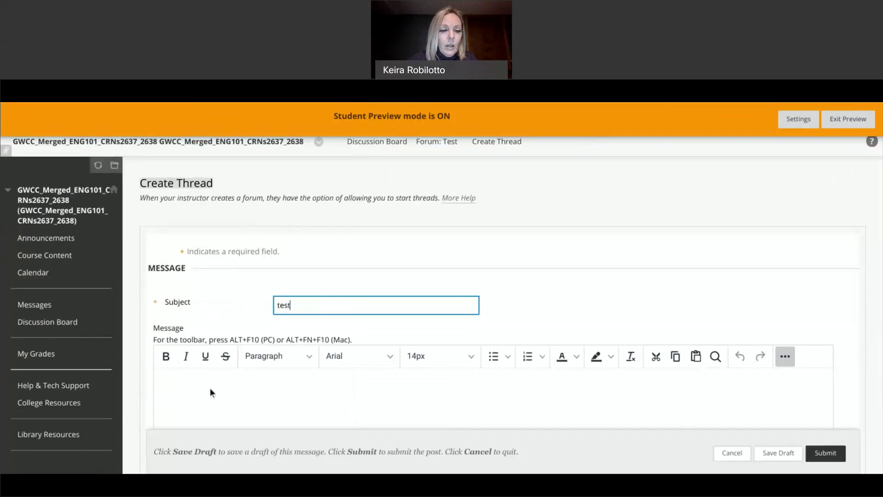
pyautogui.click(210, 386)
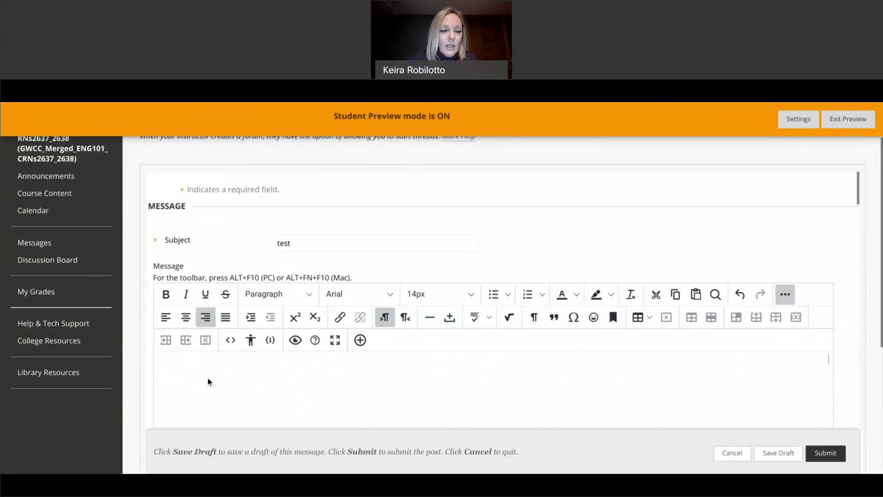
pyautogui.write('TEST')
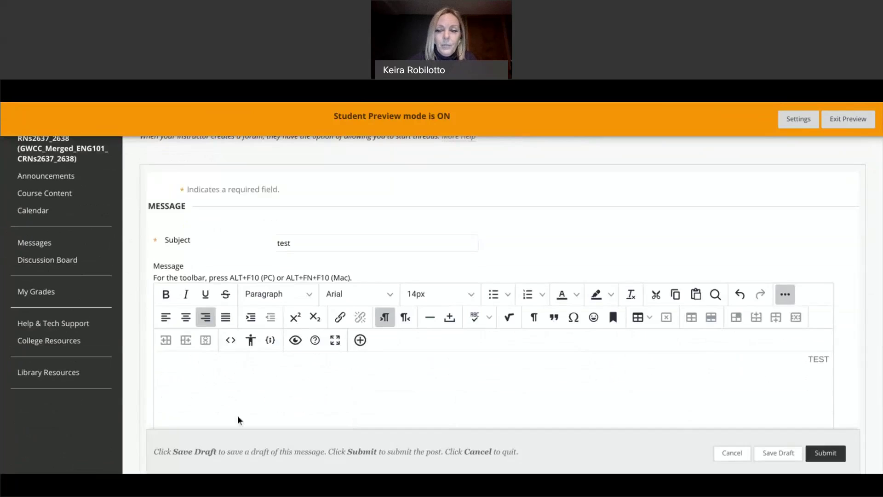
pyautogui.scroll(-5, 749, 413)
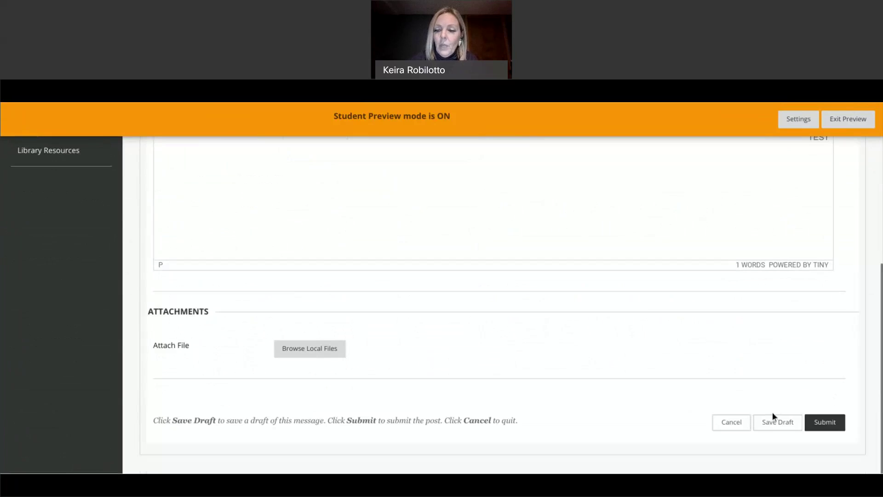
pyautogui.click(811, 426)
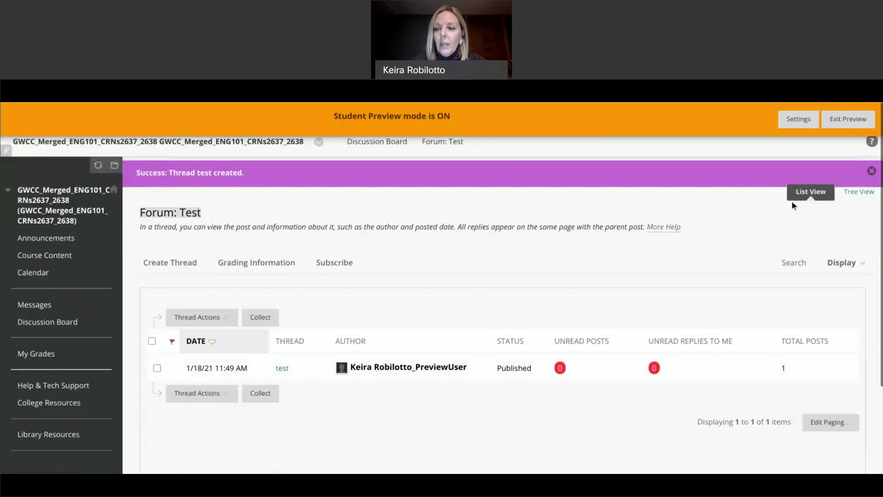
pyautogui.click(872, 172)
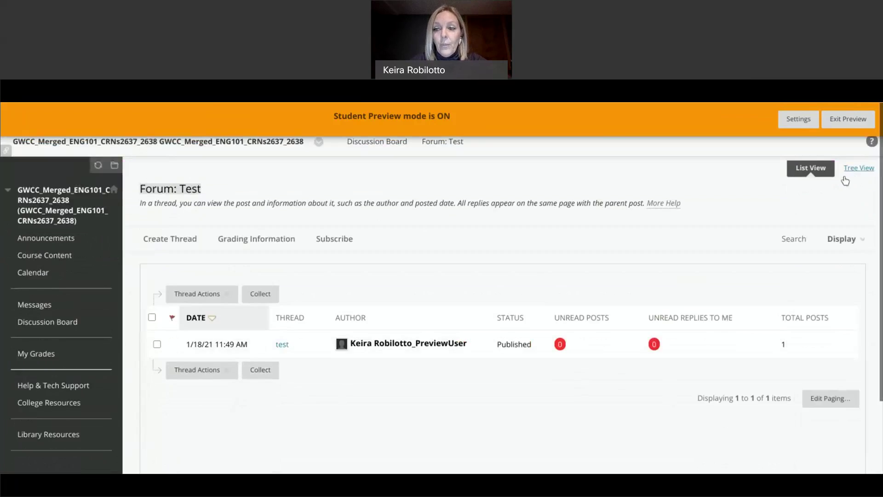
# Exit Student Preview mode and open the preview student's Test discussion attempt from the Grade Center's Needs Grading list
pyautogui.click(859, 120)
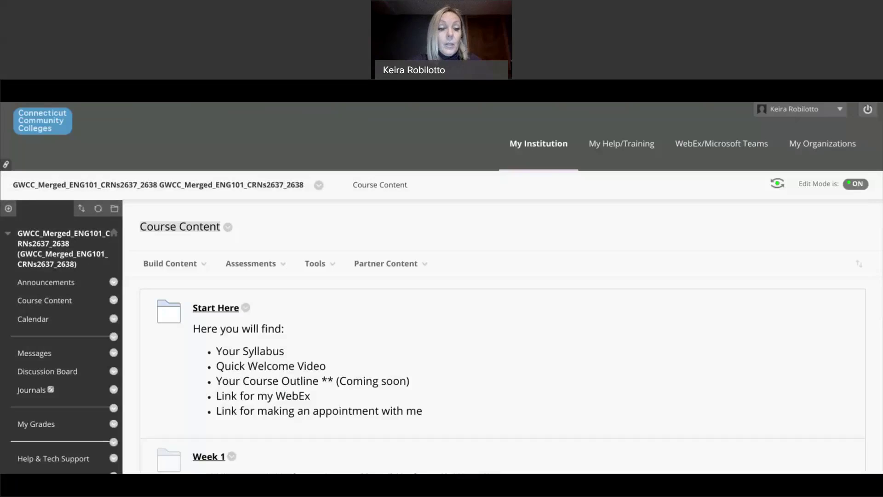
pyautogui.scroll(-2, 838, 133)
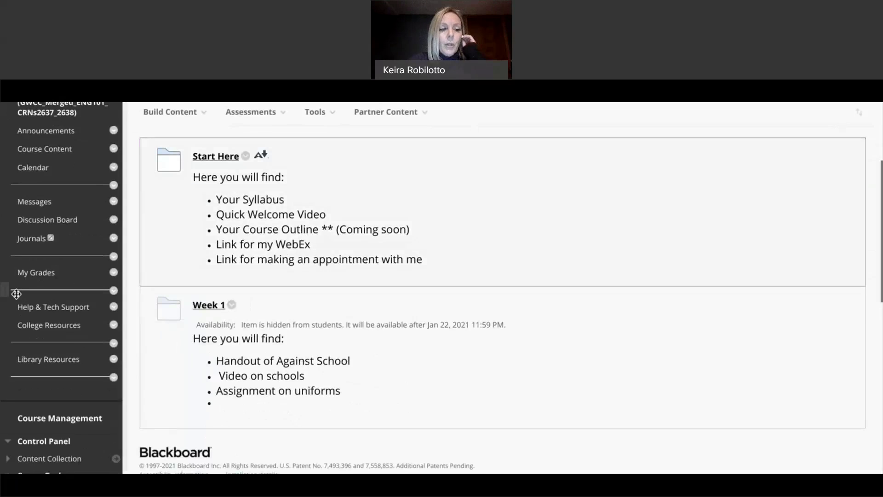
pyautogui.scroll(-3, 16, 293)
pyautogui.scroll(-6, 16, 294)
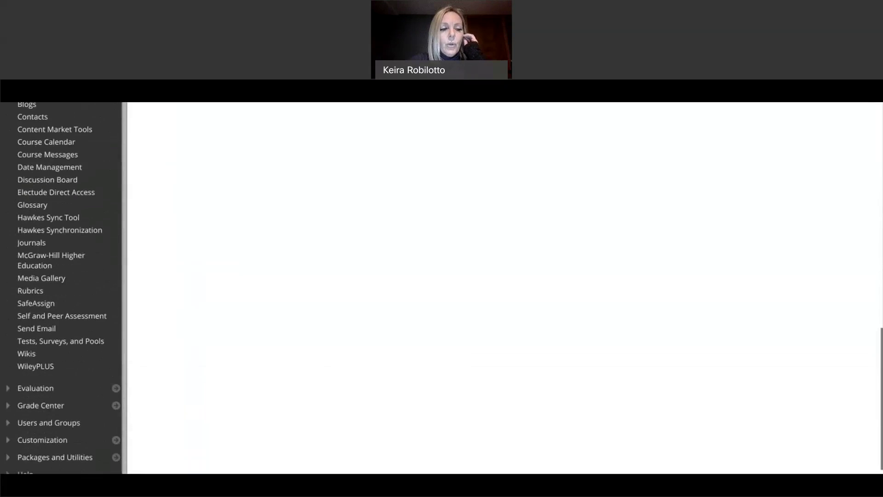
pyautogui.scroll(-1, 19, 381)
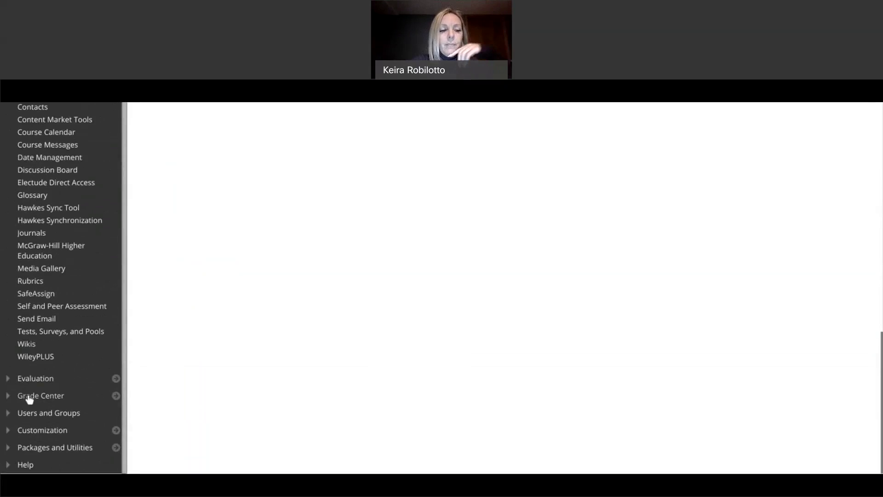
pyautogui.click(30, 396)
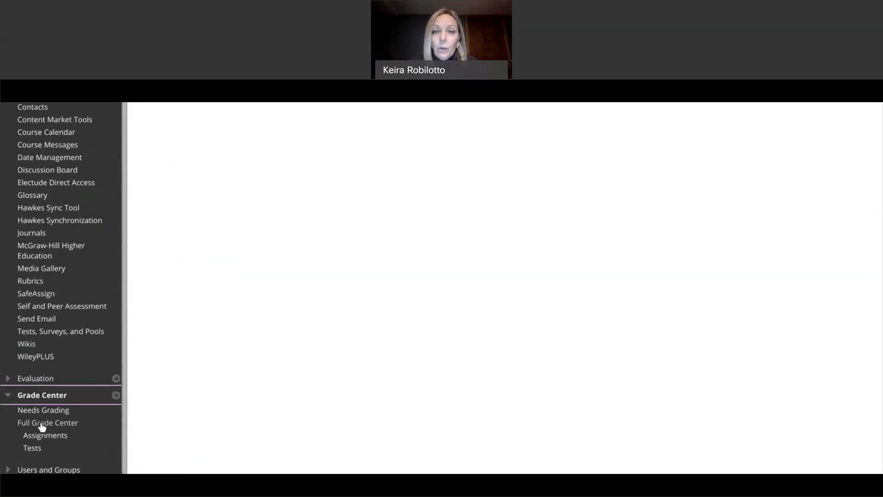
pyautogui.click(39, 411)
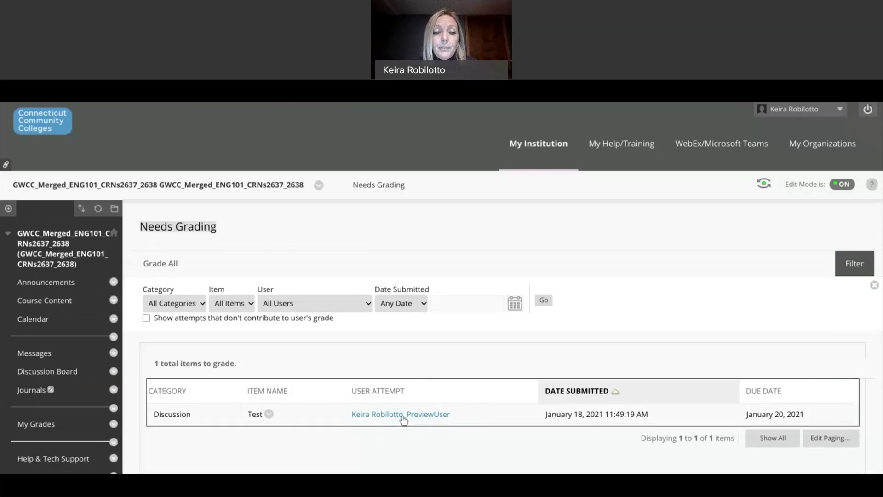
pyautogui.click(403, 416)
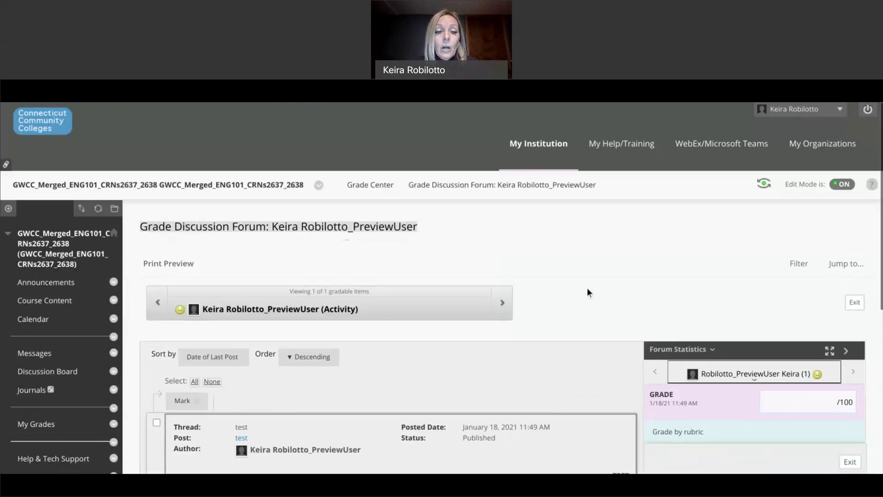
# Expand the Discussion Board rubric in the post's grading area and show the criteria descriptions
pyautogui.scroll(-4, 587, 289)
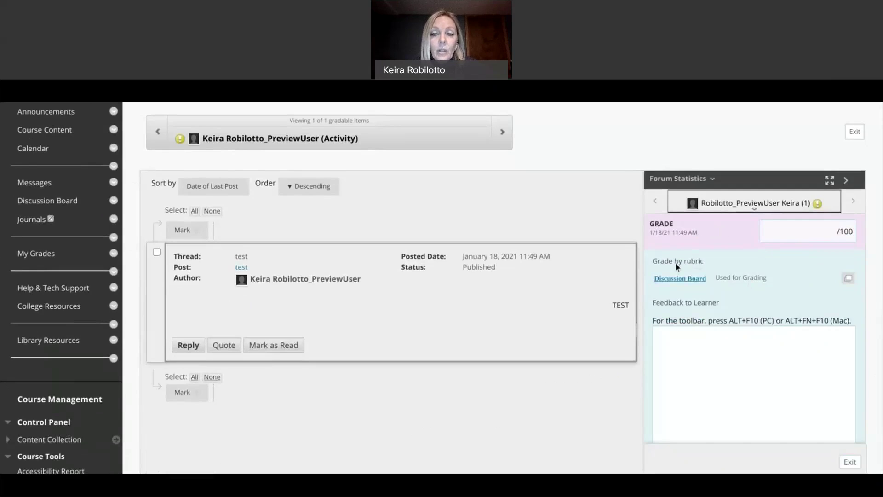
pyautogui.click(694, 282)
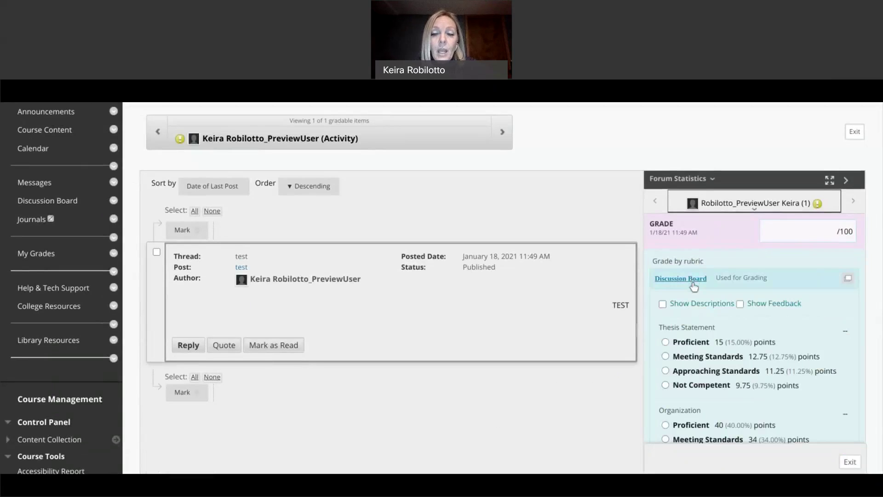
pyautogui.click(693, 302)
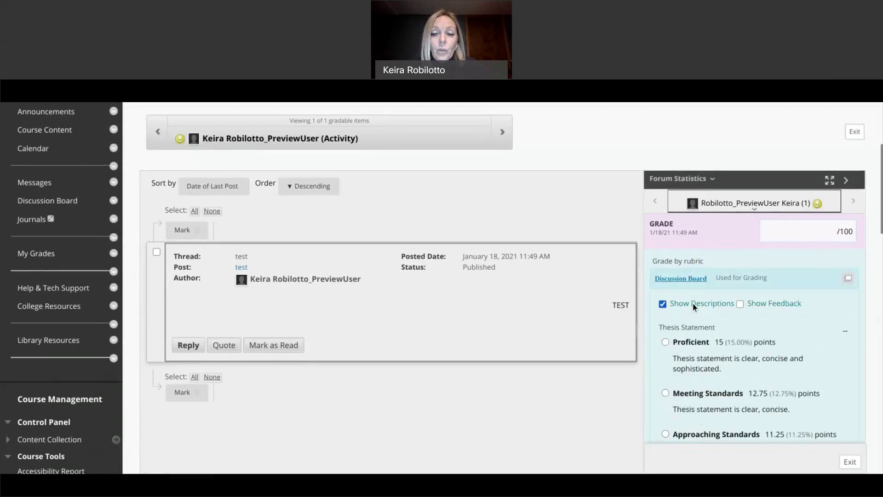
pyautogui.scroll(-2, 694, 306)
pyautogui.scroll(-1, 695, 308)
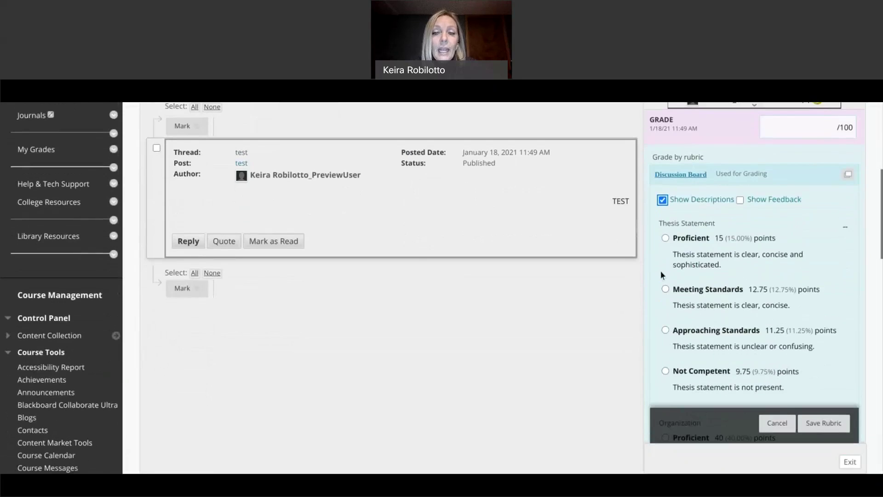
pyautogui.scroll(-1, 698, 241)
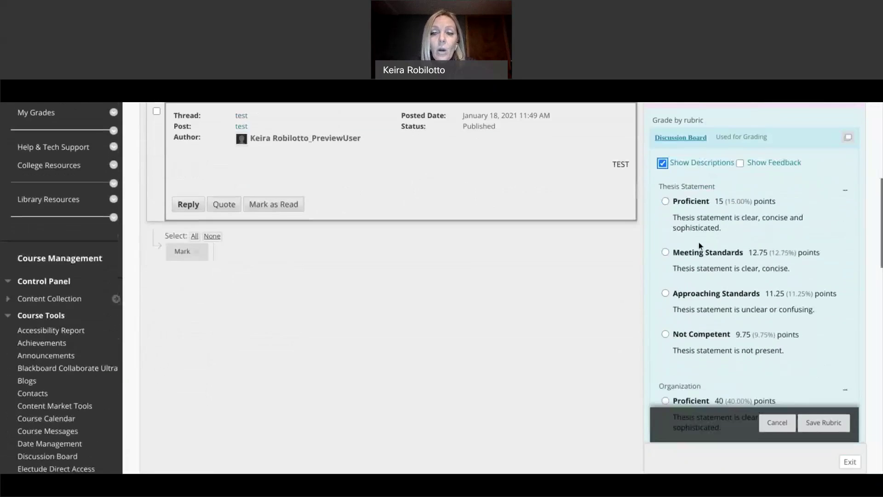
# Rate Thesis Statement Proficient, Organization Meeting Standards, Grammar Not Competent and MLA Formatting Proficient, and save the rubric
pyautogui.scroll(-5, 664, 203)
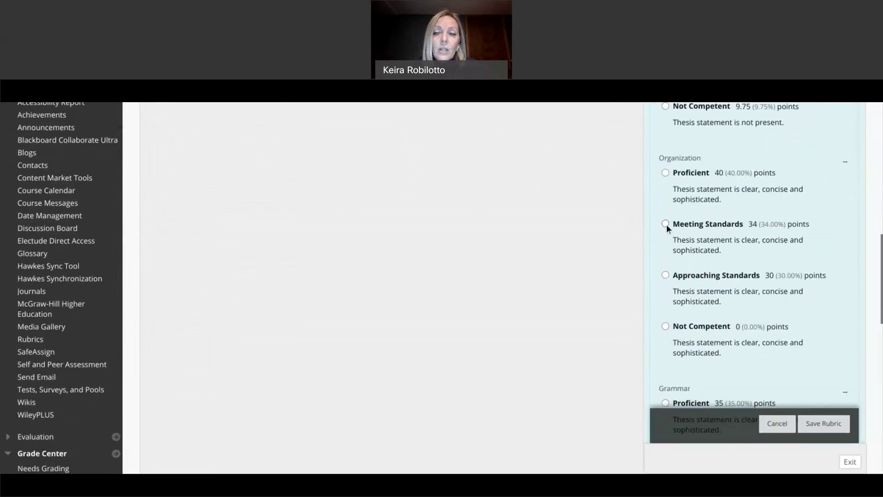
pyautogui.click(666, 223)
pyautogui.scroll(-4, 665, 222)
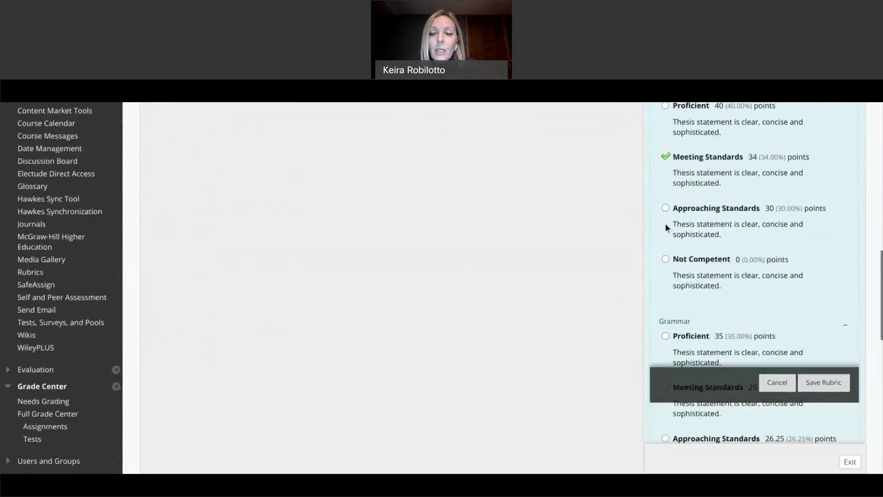
pyautogui.scroll(-1, 666, 223)
pyautogui.click(666, 323)
pyautogui.scroll(-2, 667, 325)
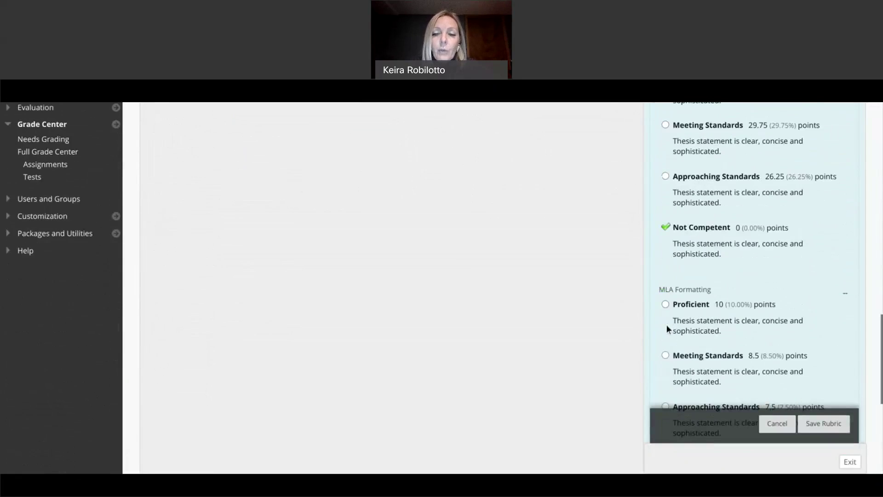
pyautogui.click(666, 304)
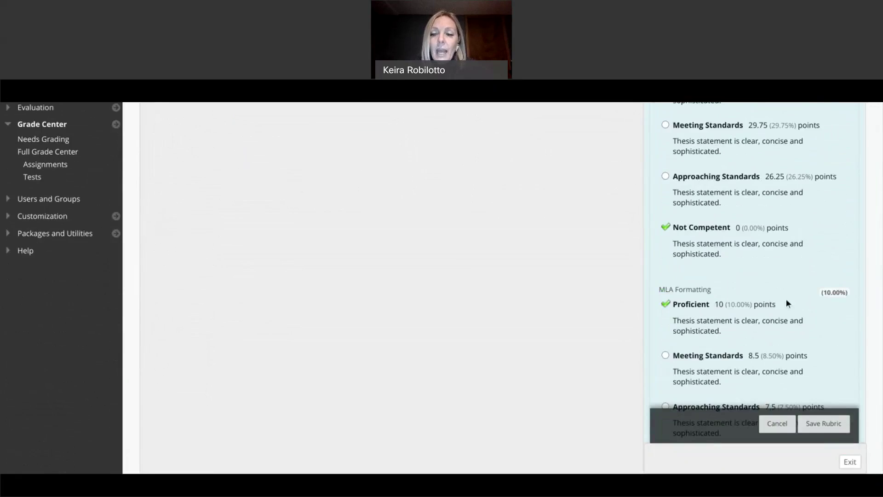
pyautogui.scroll(-3, 788, 299)
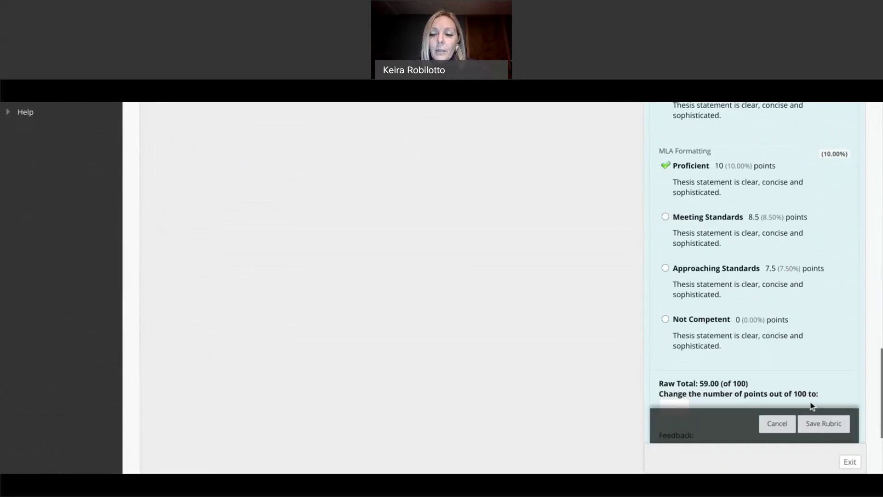
pyautogui.click(816, 429)
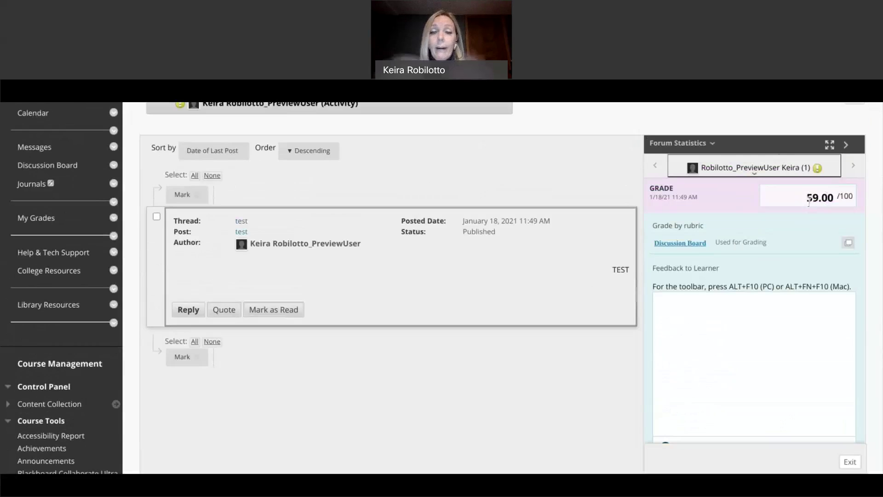
# Enter "this is great" as the feedback to the learner and submit the grade
pyautogui.click(661, 307)
pyautogui.write('thi')
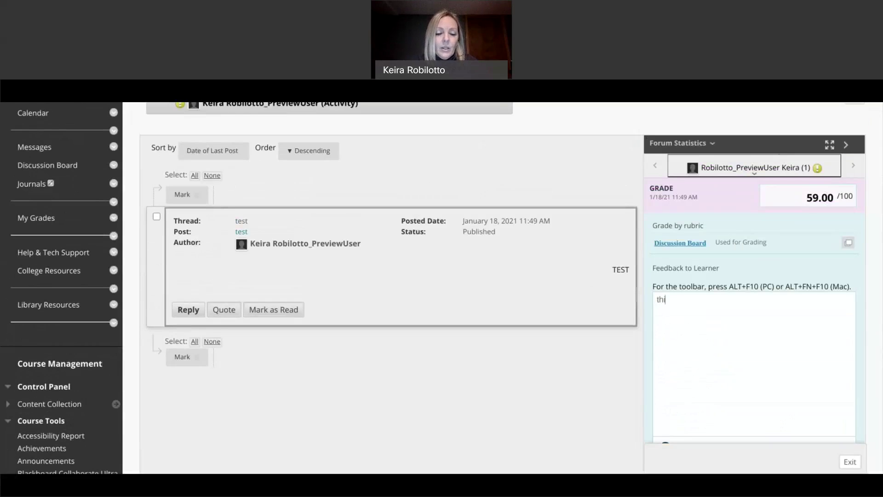
pyautogui.write('s is great')
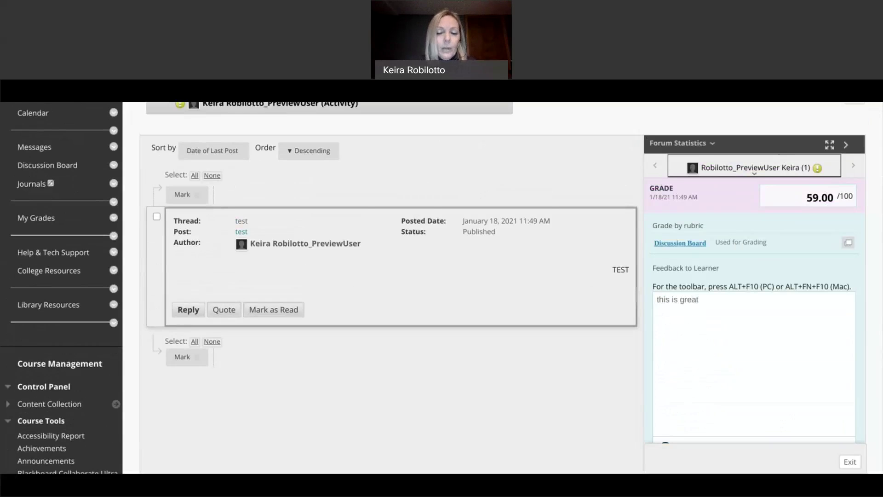
pyautogui.scroll(-3, 761, 292)
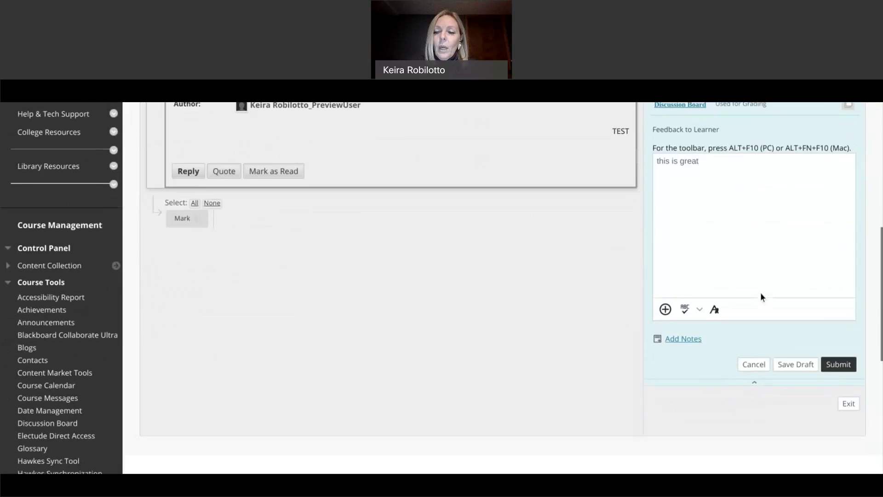
pyautogui.click(838, 363)
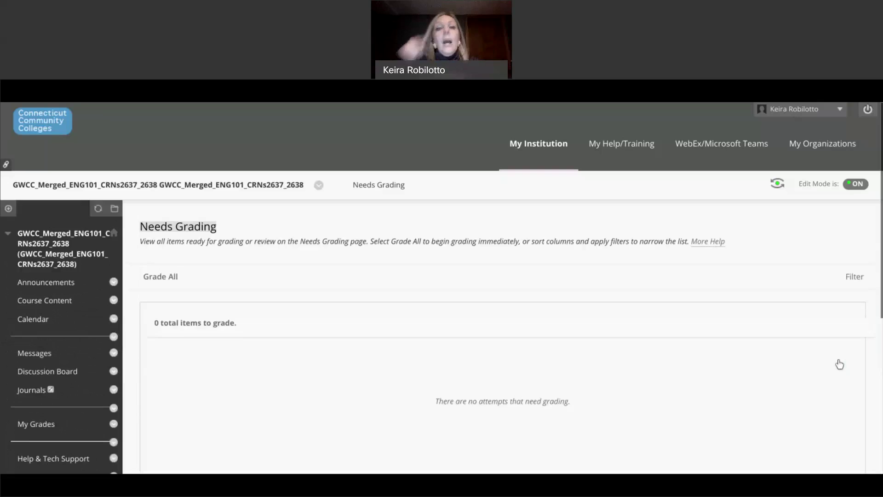
# Open the filter options for the Needs Grading list
pyautogui.click(855, 264)
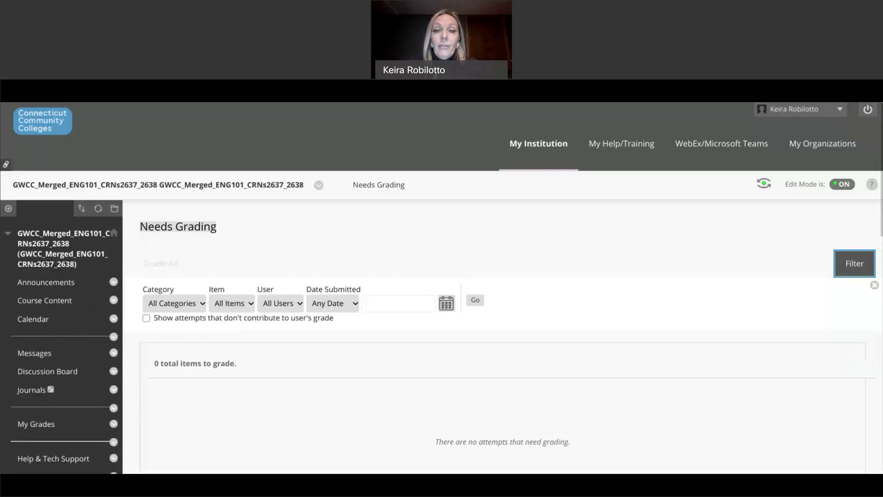